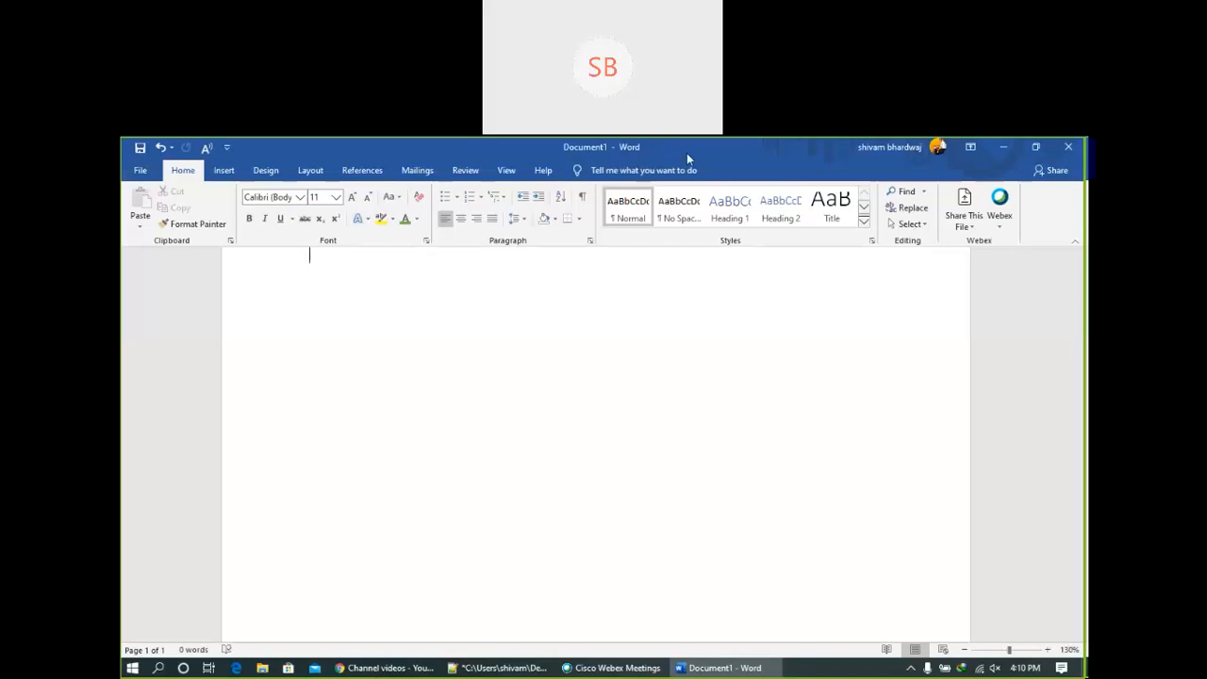
Paste the paragraph beginning "A paragraph is a series of related sentences" four times as separate paragraphs in the blank document.
text(A paragraph is a series of related sentences developing a central idea, called the topic. Try to think about paragraphs in terms of thematic unity: a paragraph is a sentence or a group of sentences that supports one central, unified idea. Paragraphs add one idea at a time to your broader argument.)
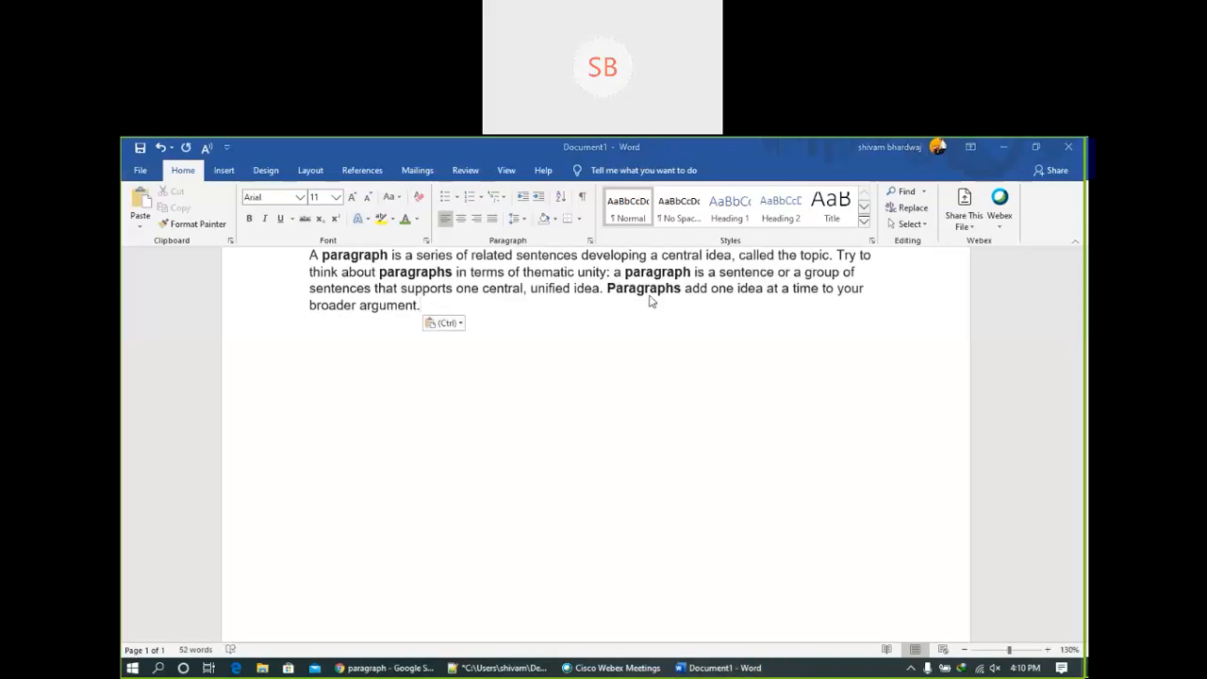
click(283, 317)
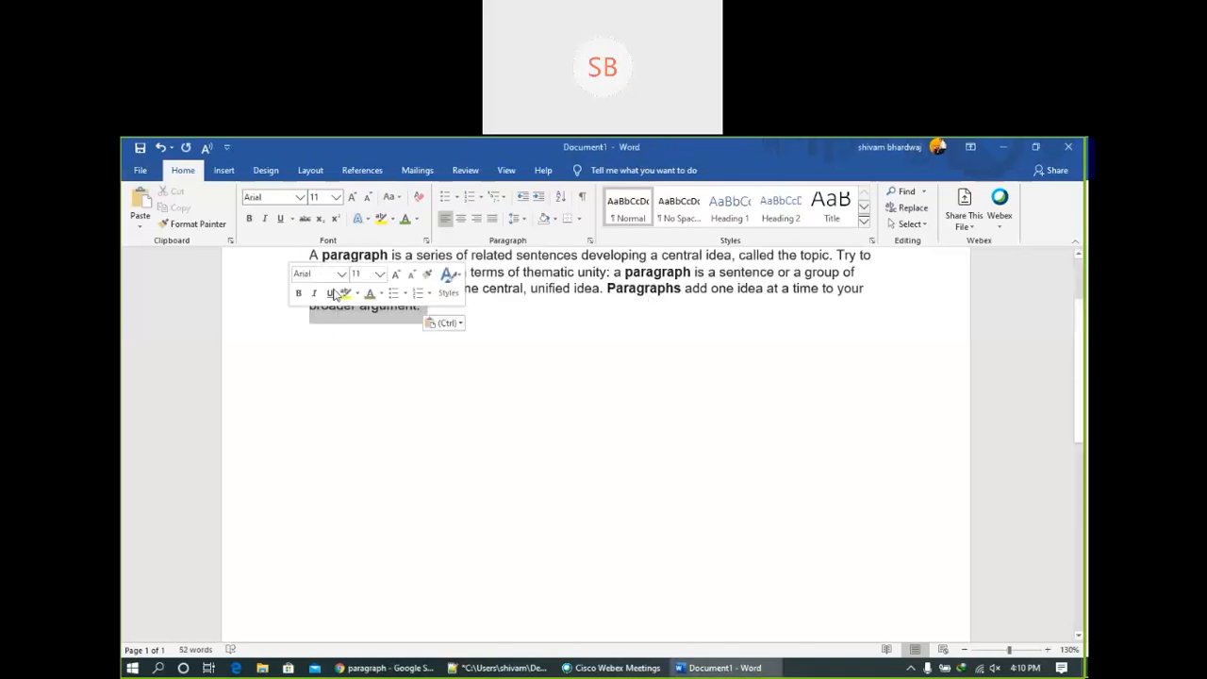
click(673, 153)
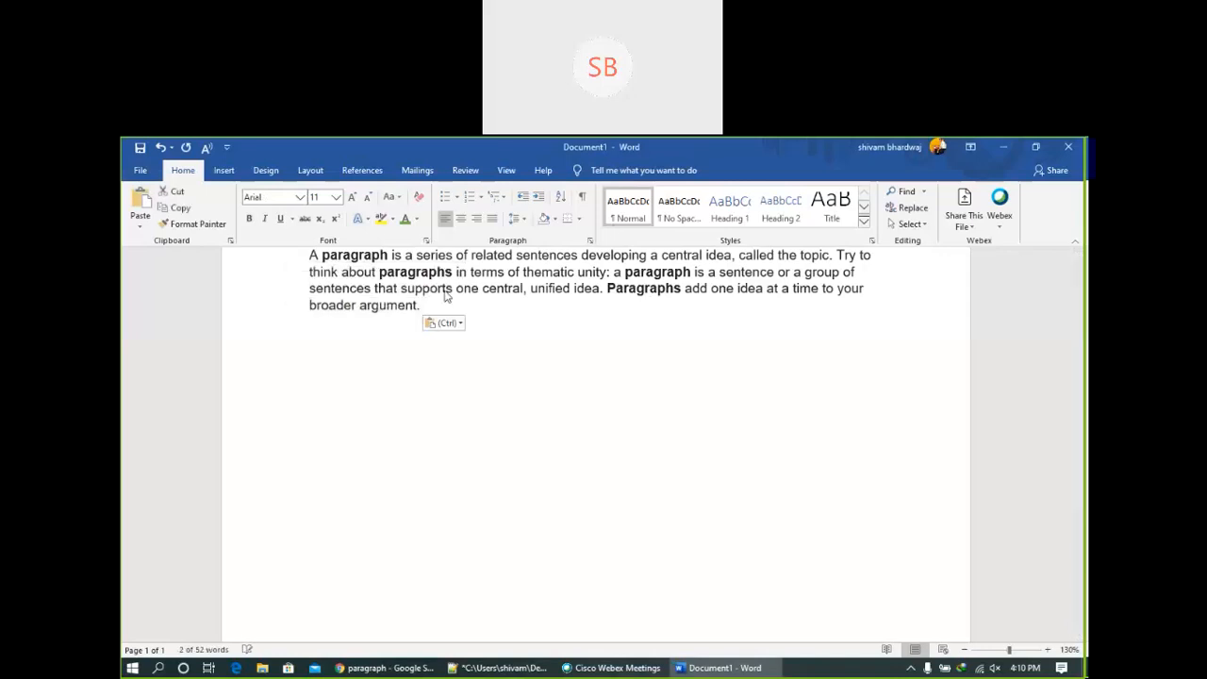
click(409, 307)
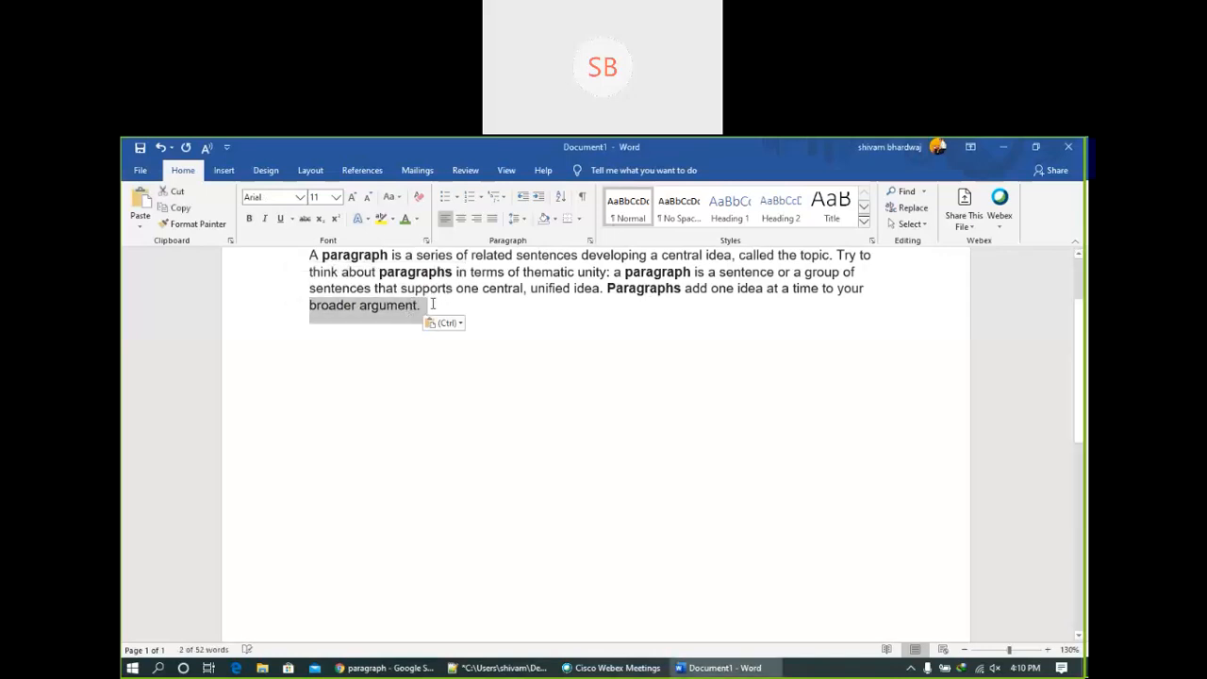
click(432, 304)
key(Return)
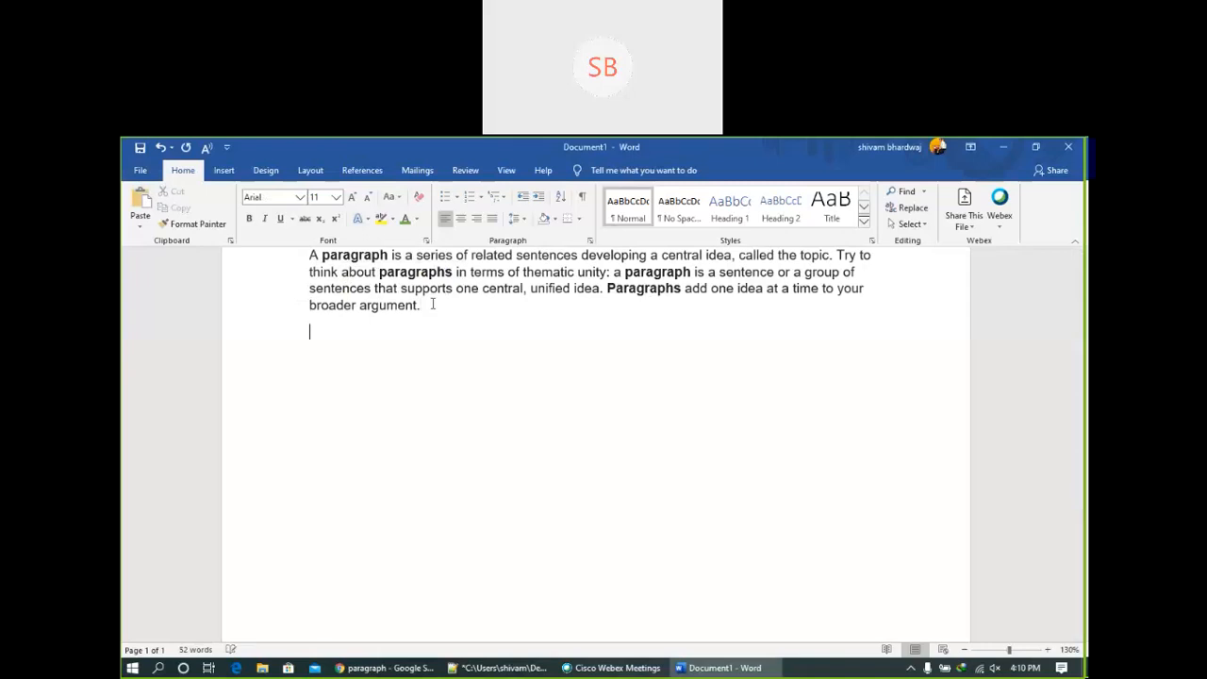
text(A paragraph is a series of related sentences developing a central idea, called the topic. Try to think about paragraphs in terms of thematic unity: a paragraph is a sentence or a group of sentences that supports one central, unified idea. Paragraphs add one idea at a time to your broader argument.)
text(A paragraph is a series of related sentences developing a central idea, called the topic. Try to think about paragraphs in terms of thematic unity: a paragraph is a sentence or a group of sentences that supports one central, unified idea. Paragraphs add one idea at a time to your broader argument.)
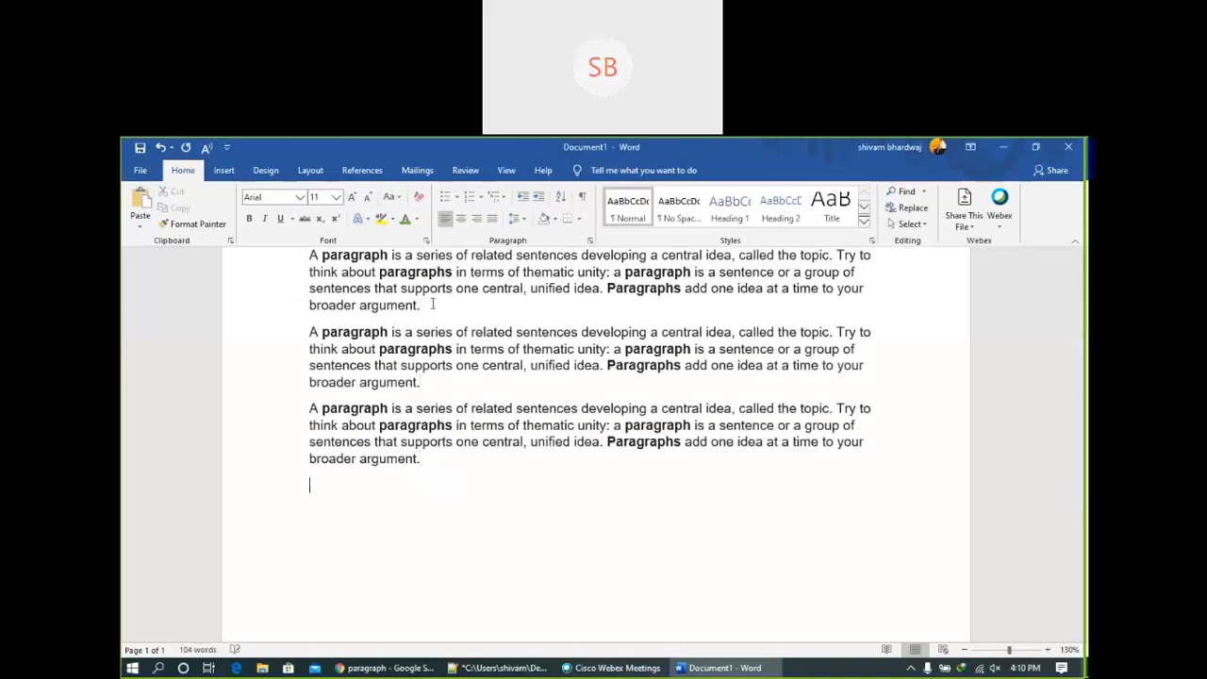
text(A paragraph is a series of related sentences developing a central idea, called the topic. Try to think about paragraphs in terms of thematic unity: a paragraph is a sentence or a group of sentences that supports one central, unified idea. Paragraphs add one idea at a time to your broader argument.)
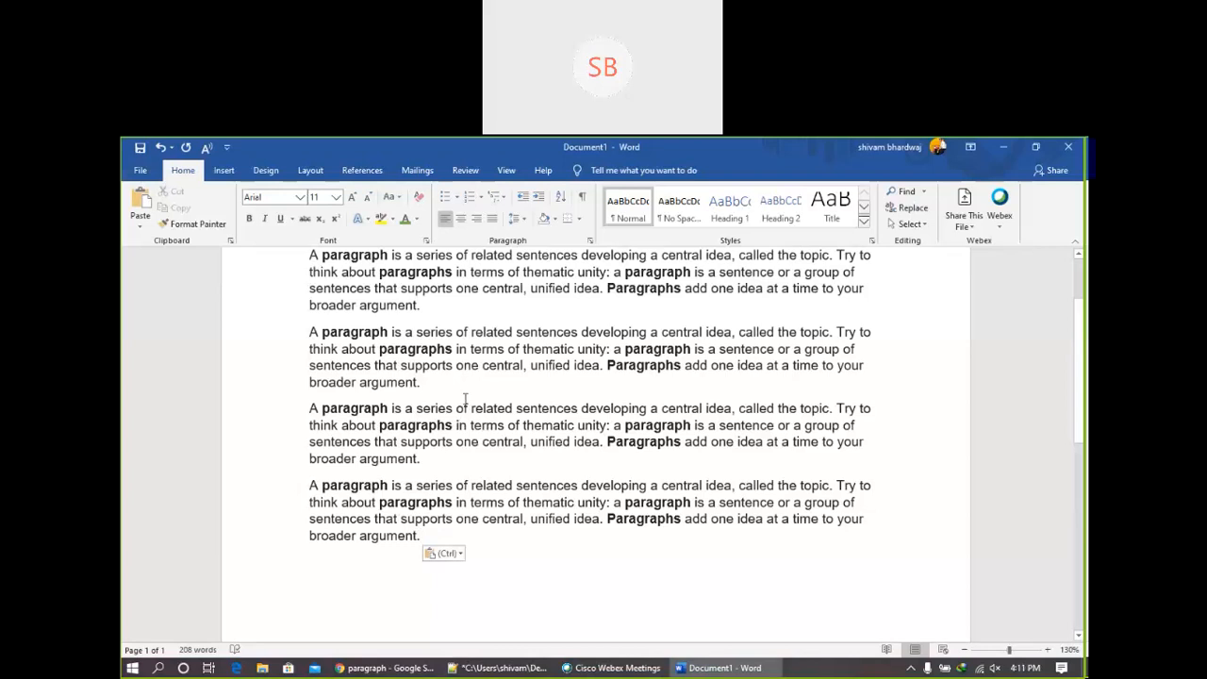
drag(311, 257, 853, 544)
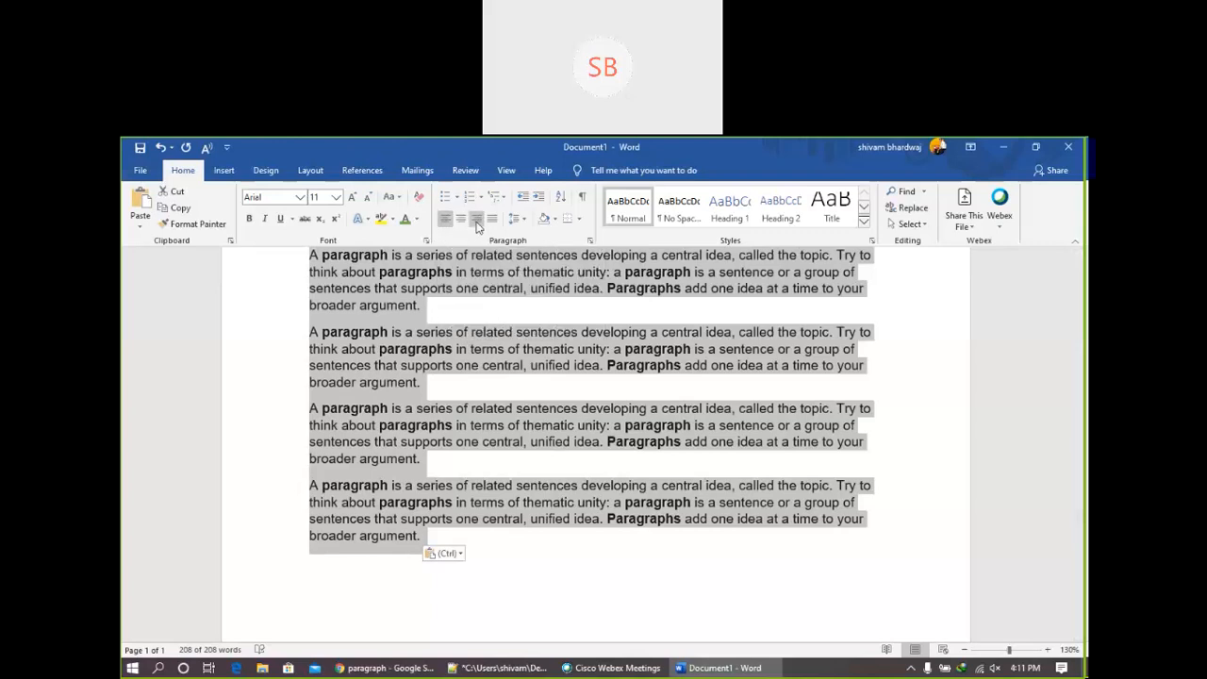
click(387, 431)
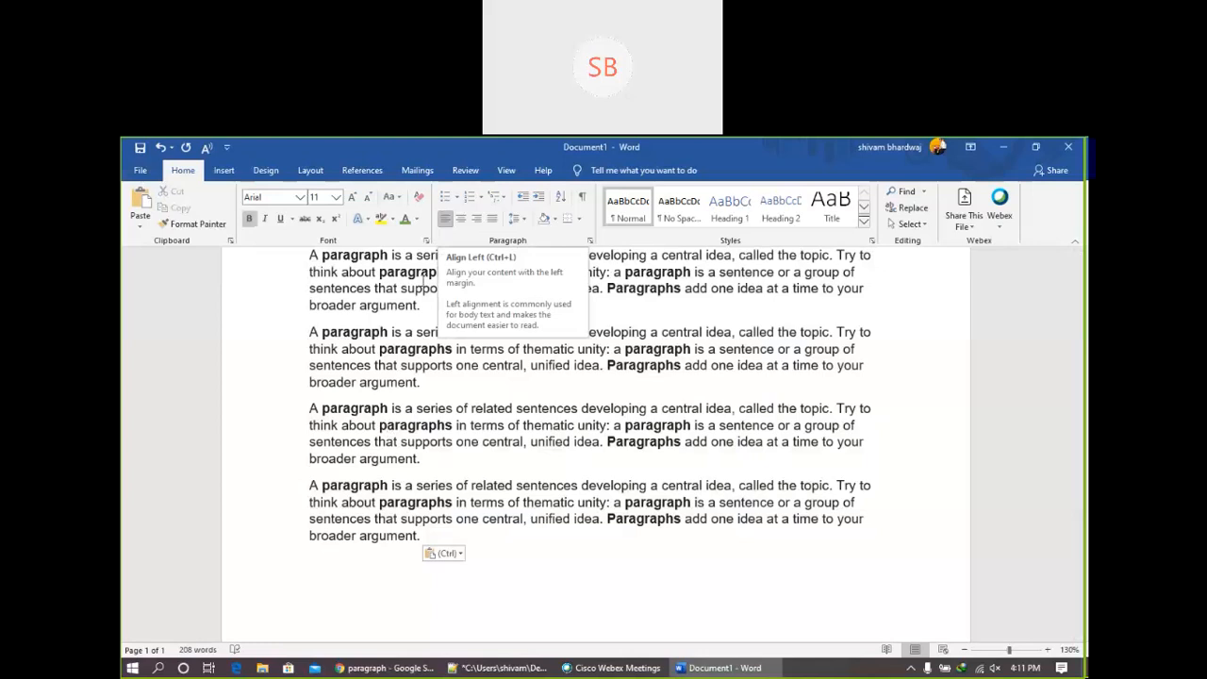
click(349, 288)
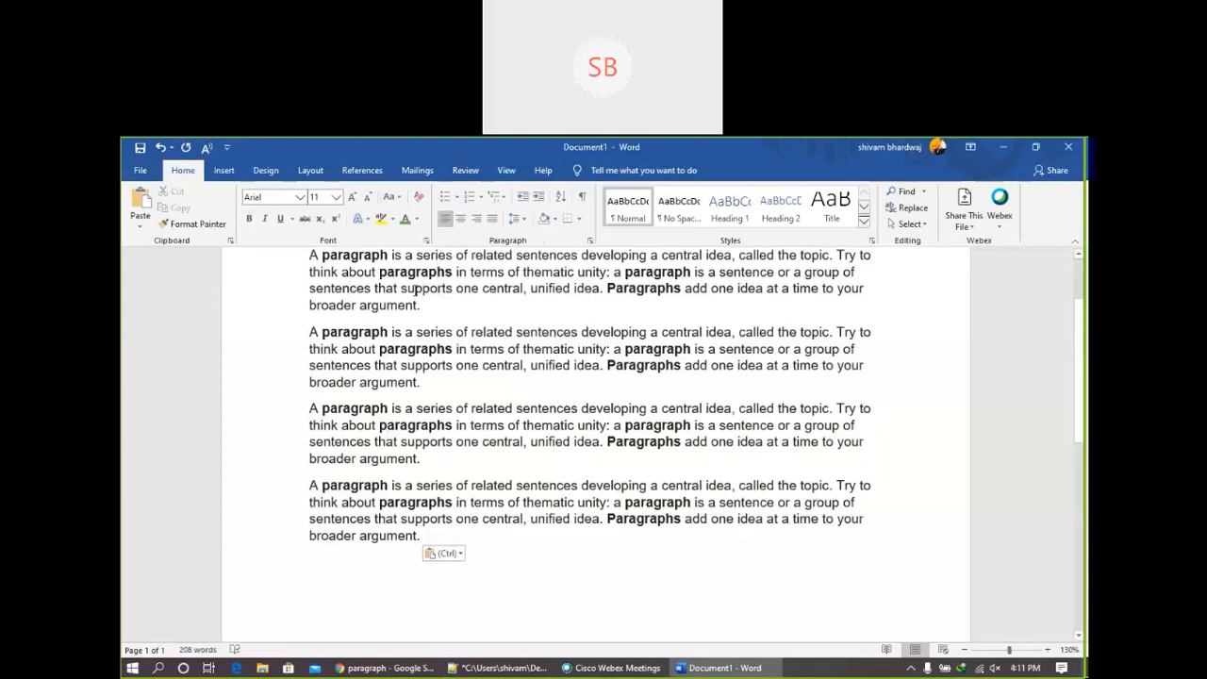
Align the whole first paragraph to the right margin.
drag(312, 256, 424, 305)
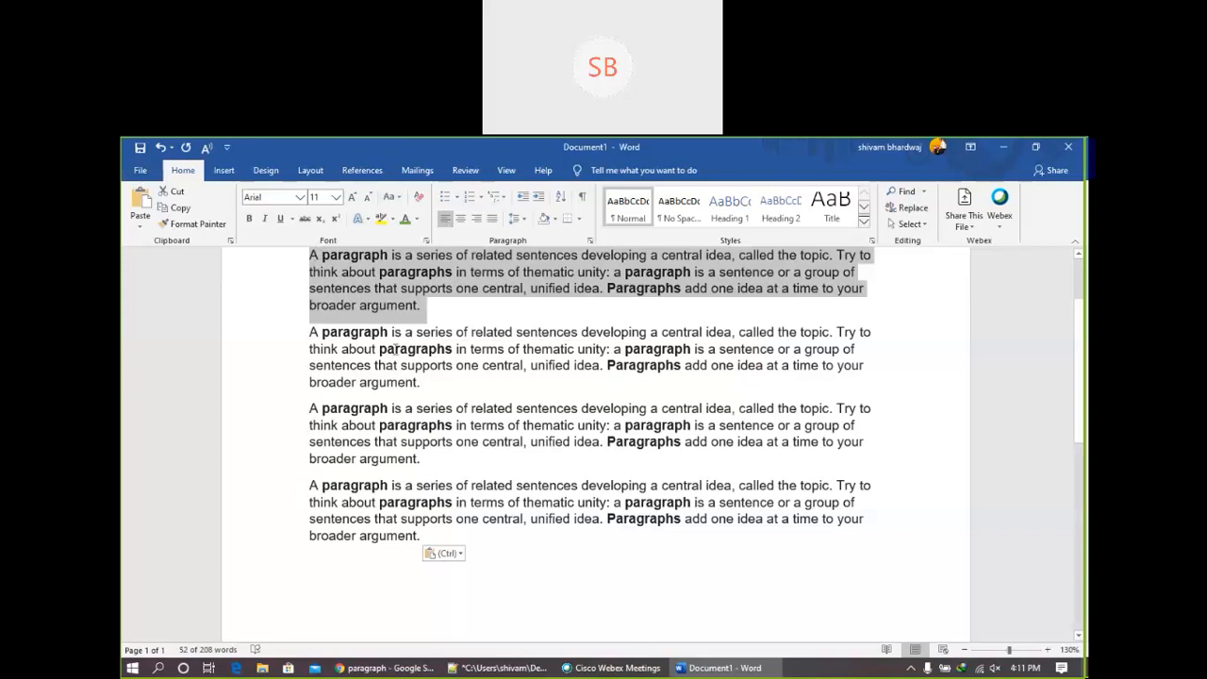
click(476, 219)
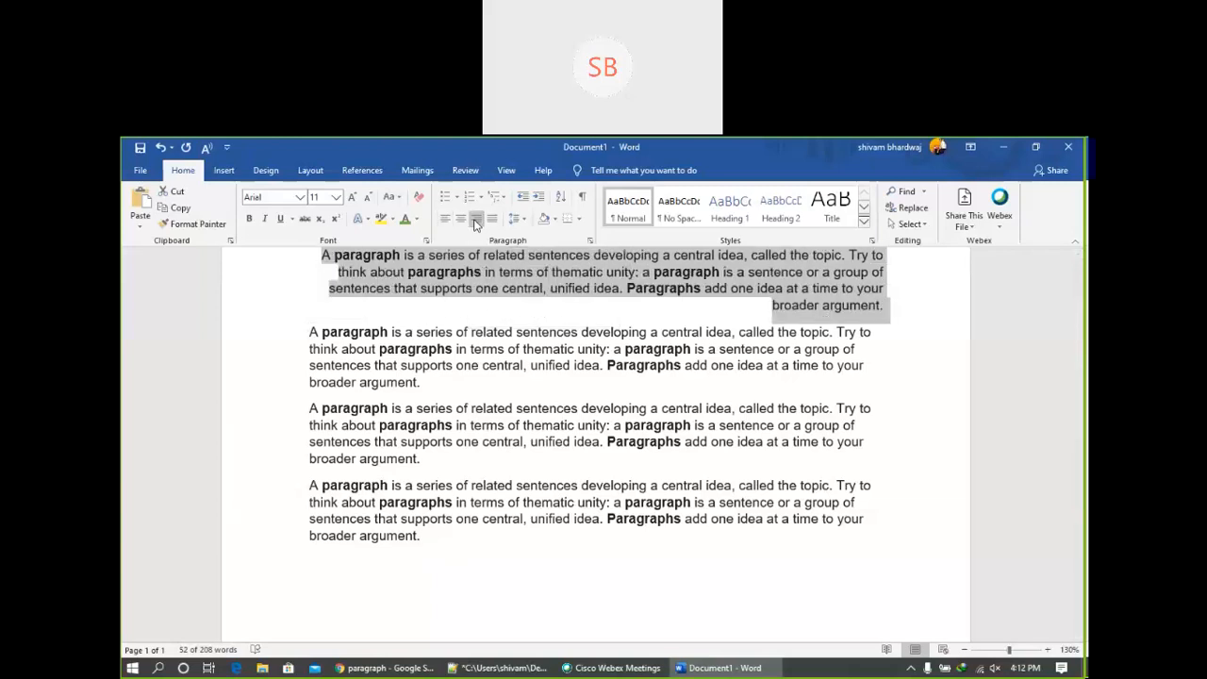
click(618, 318)
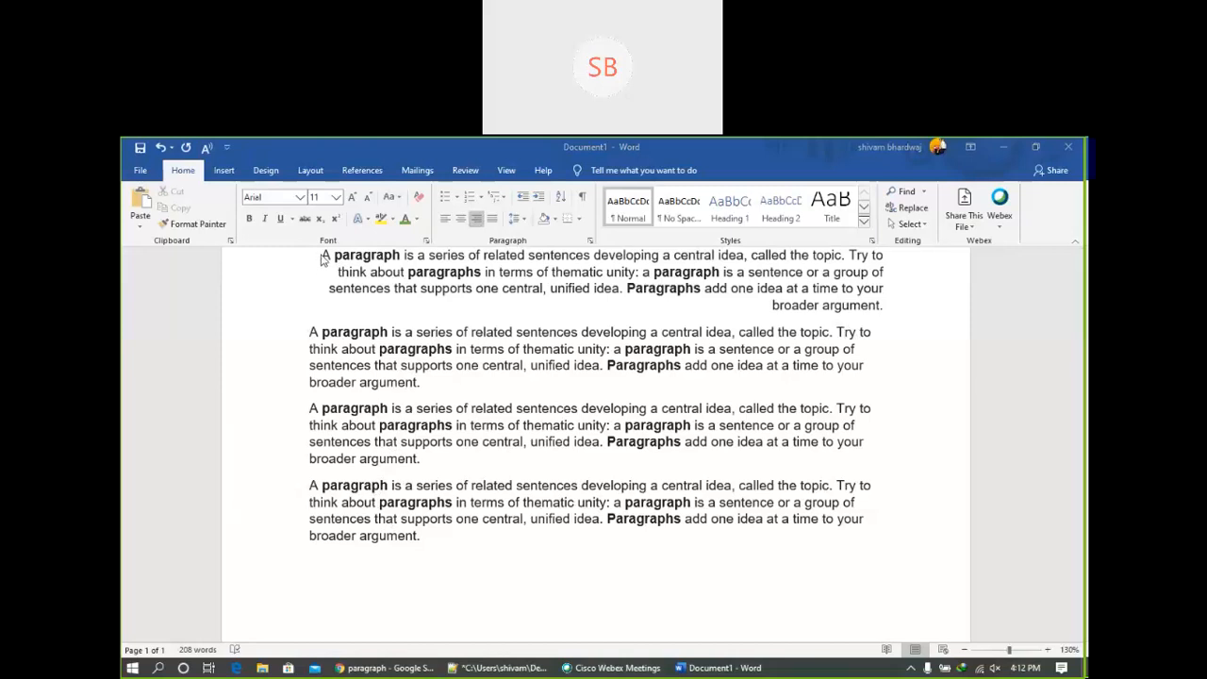
Center the text of the first paragraph.
drag(323, 257, 901, 311)
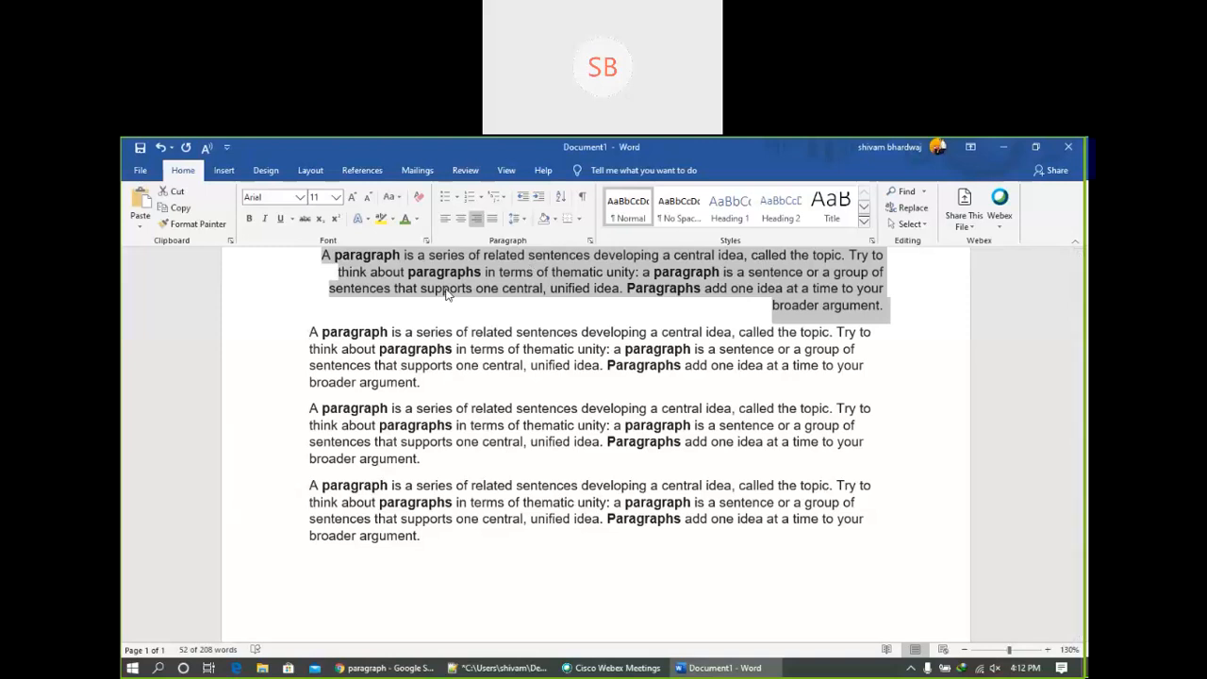
click(460, 219)
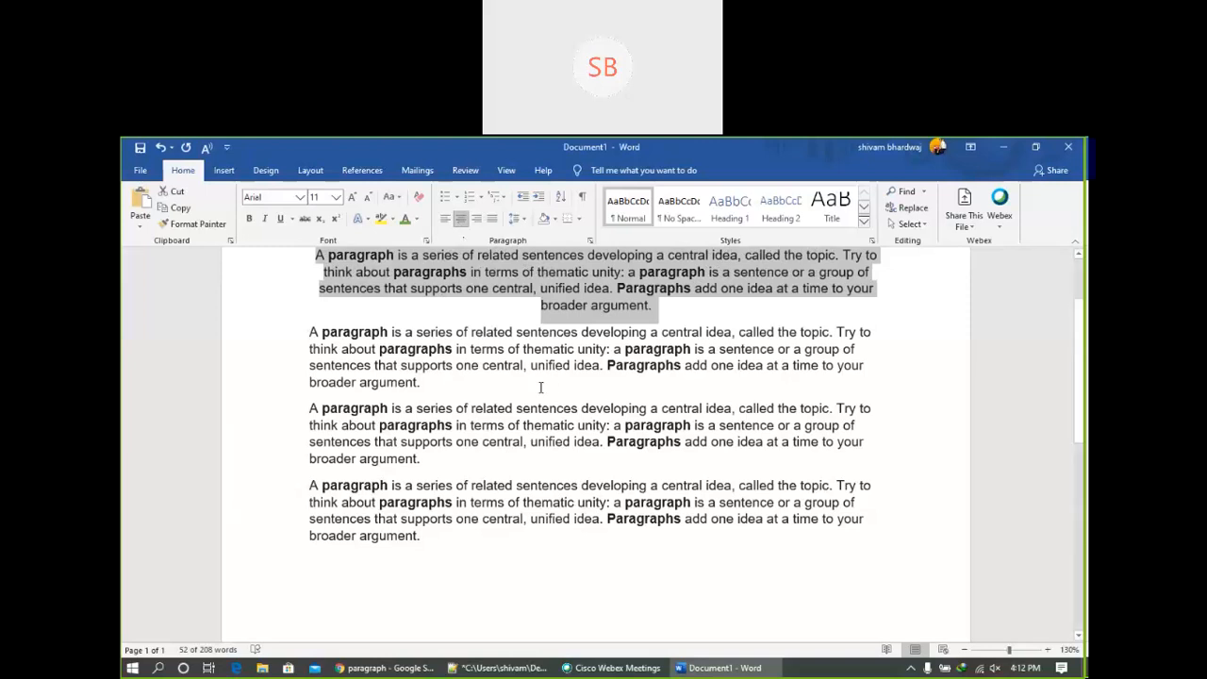
click(596, 385)
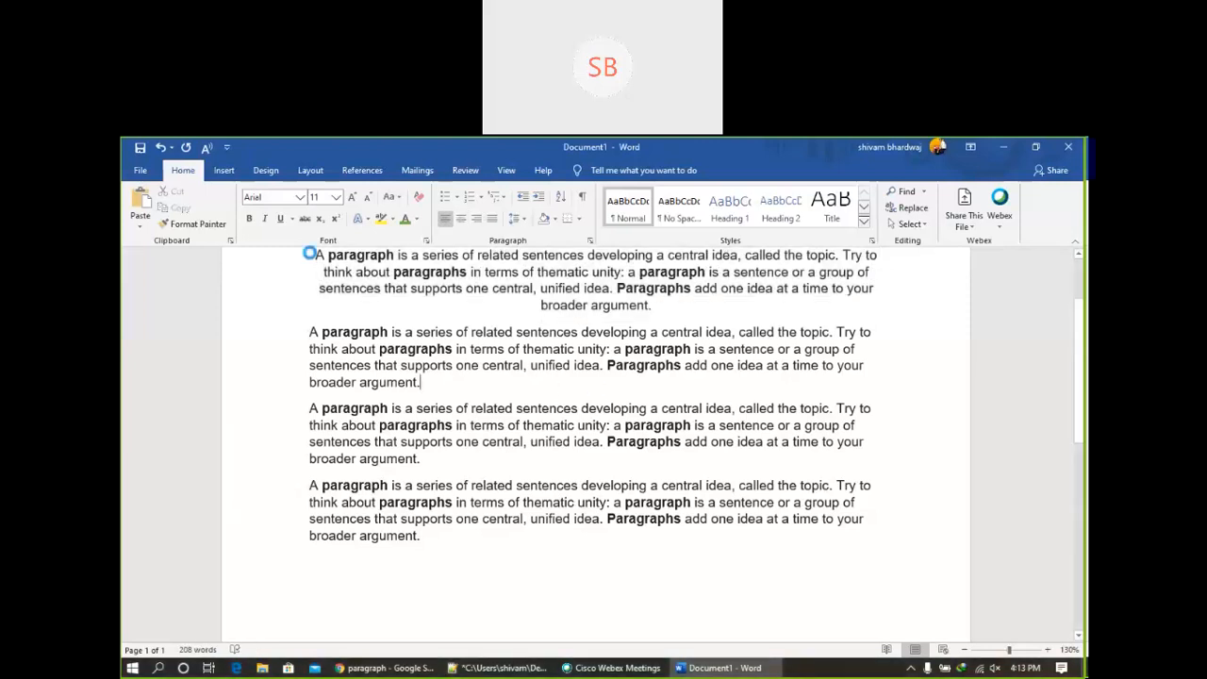
Justify the first paragraph so its text is spread evenly between both margins.
drag(311, 255, 394, 255)
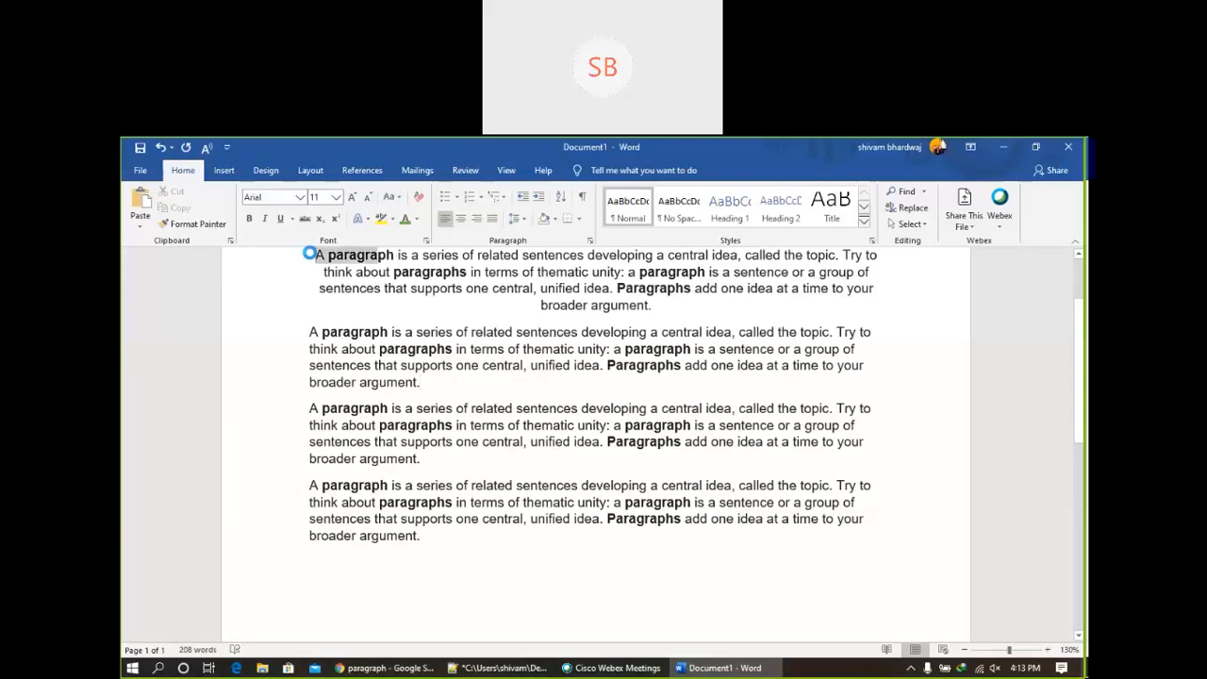
triple_click(535, 272)
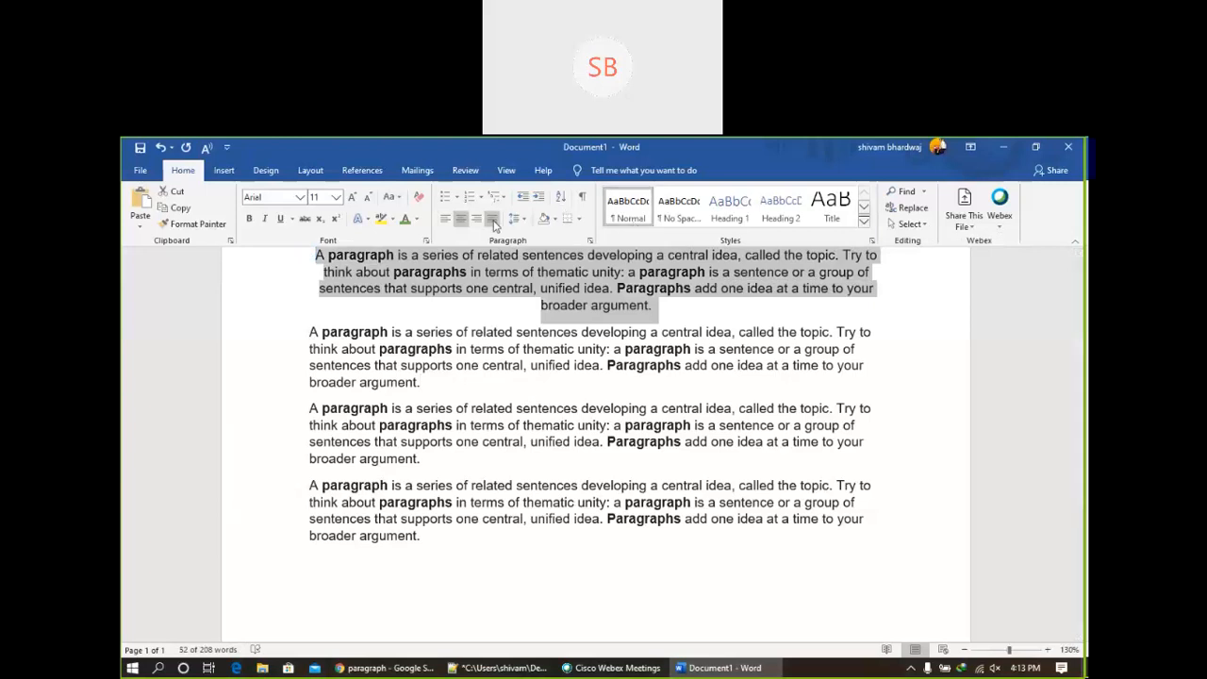
click(490, 223)
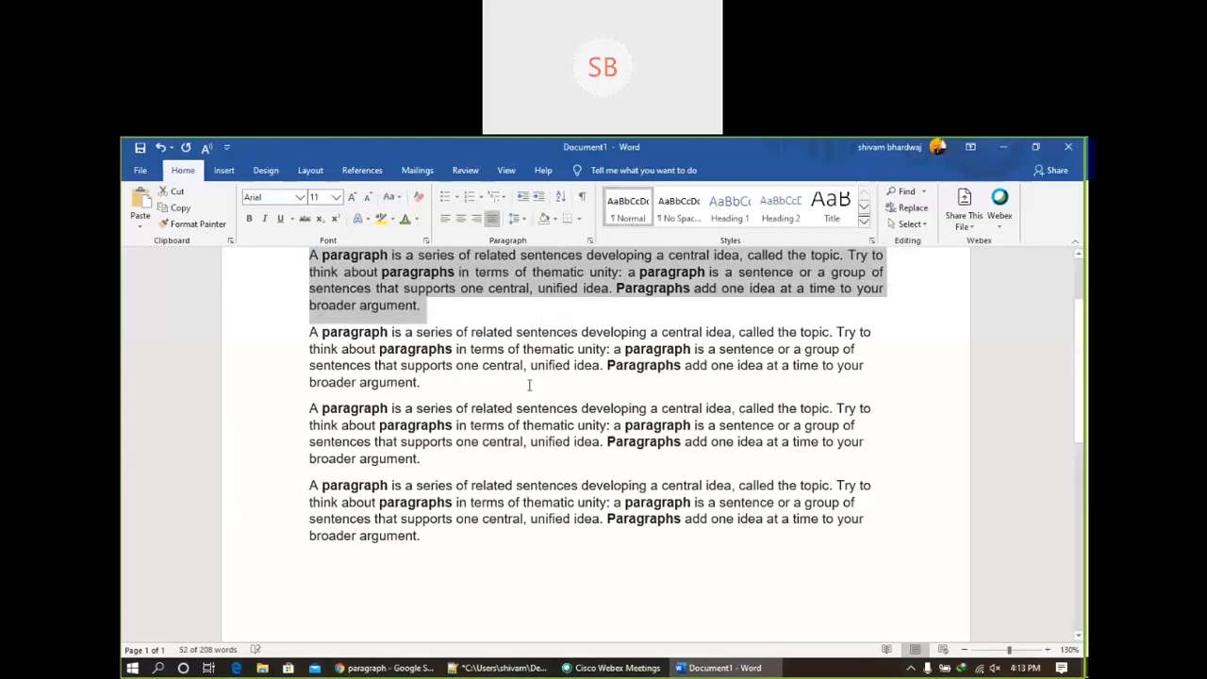
click(421, 312)
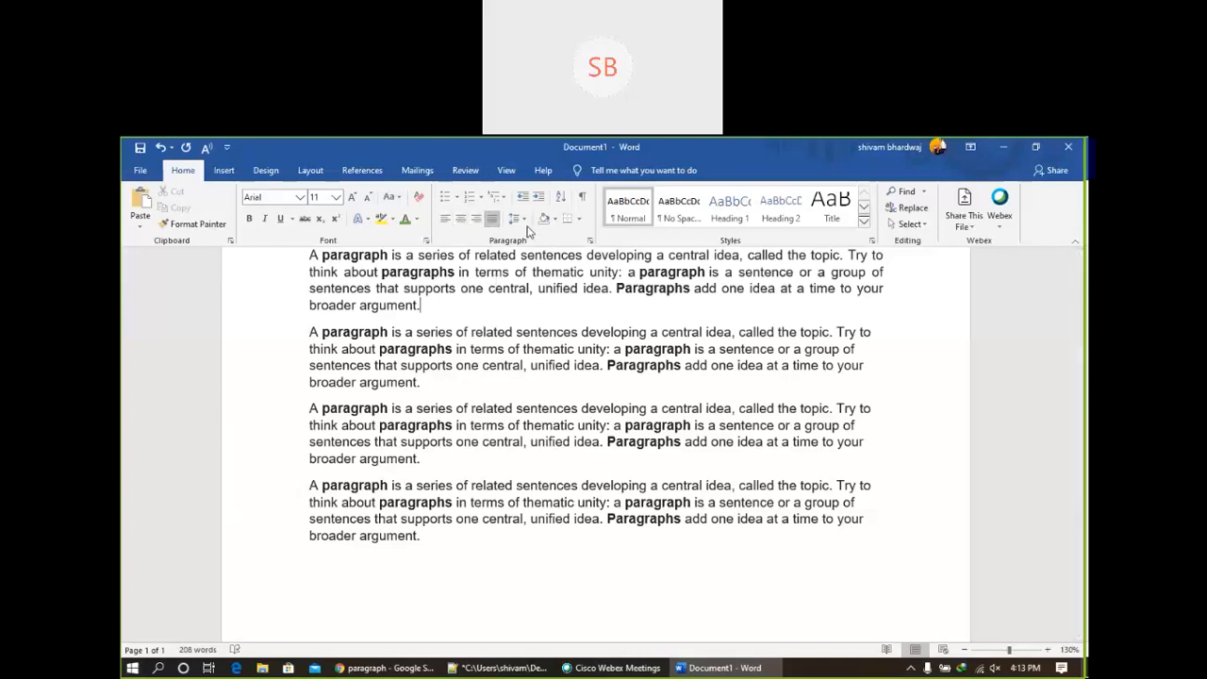
Preview the line spacing choices, including 3.0, on the first paragraph without applying one.
click(517, 254)
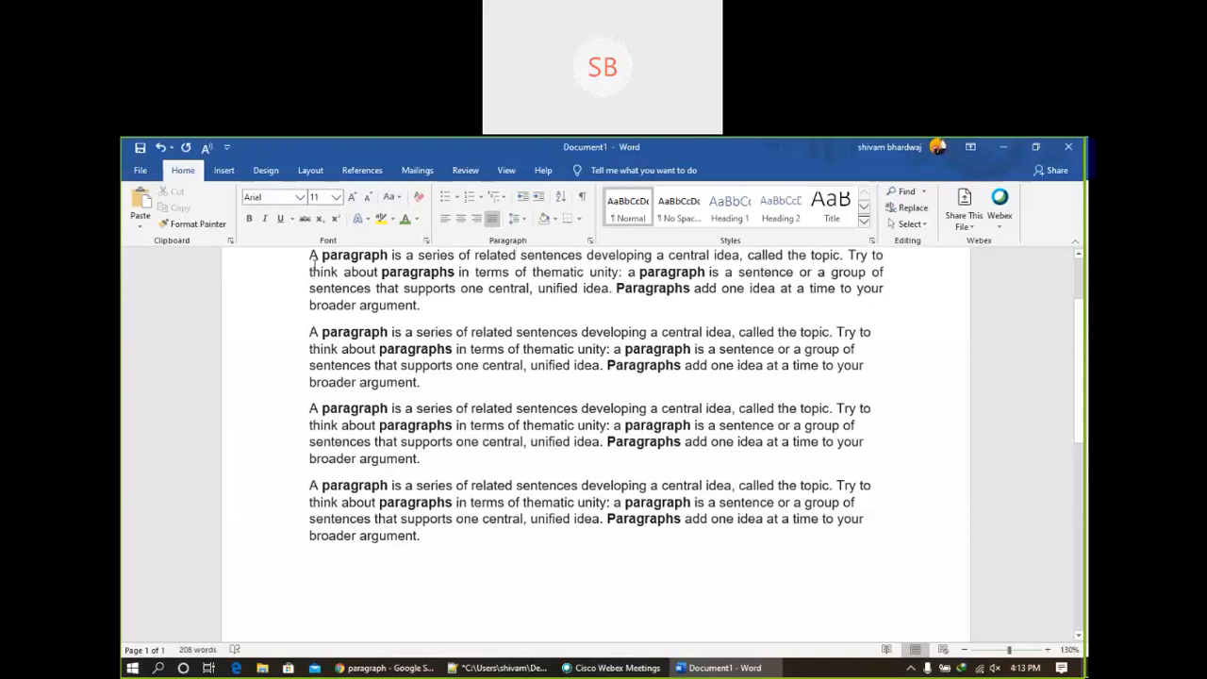
click(525, 220)
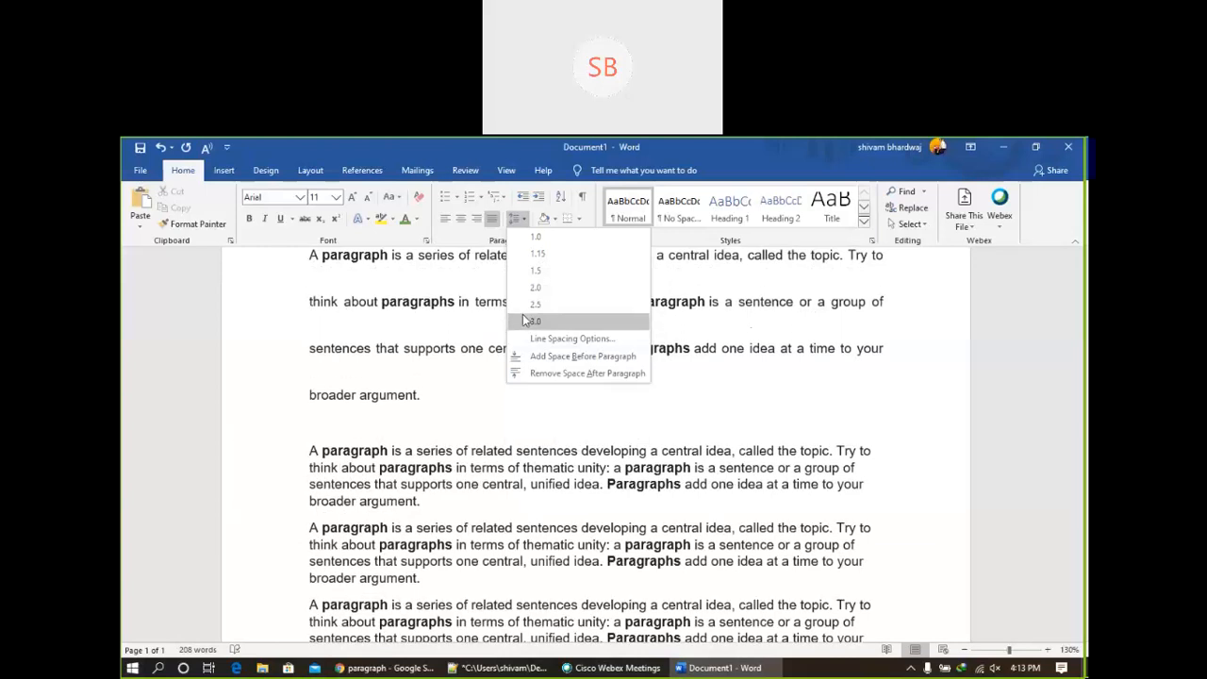
click(422, 321)
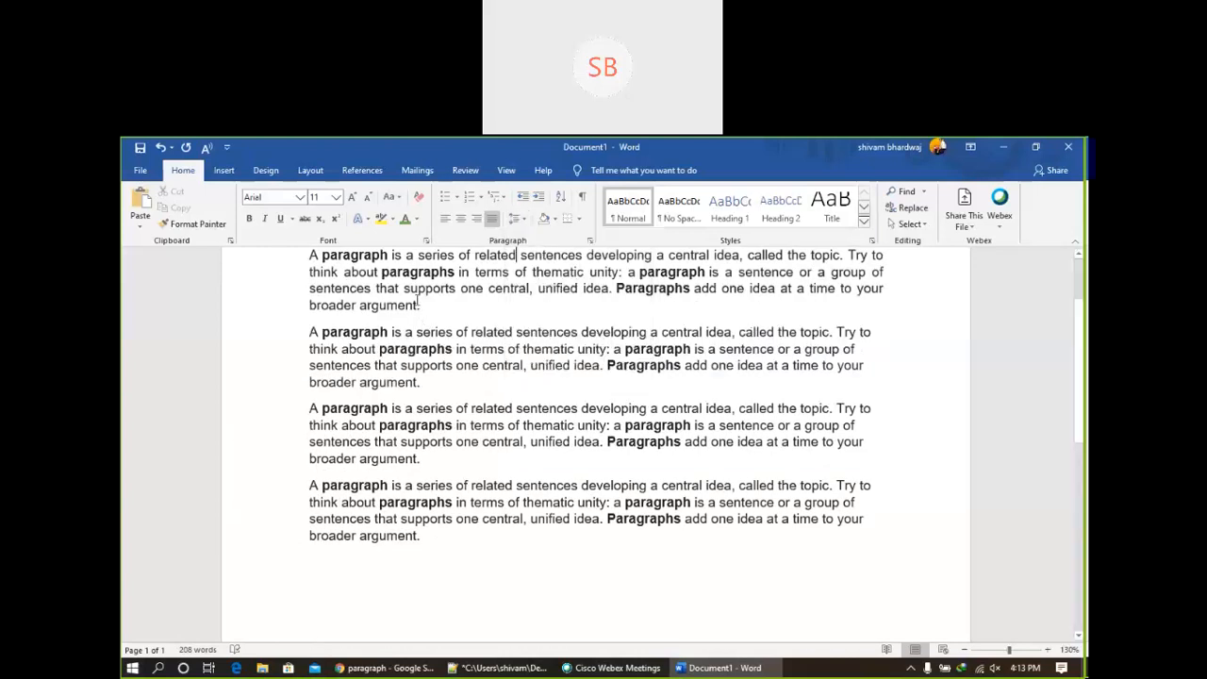
drag(425, 305, 306, 255)
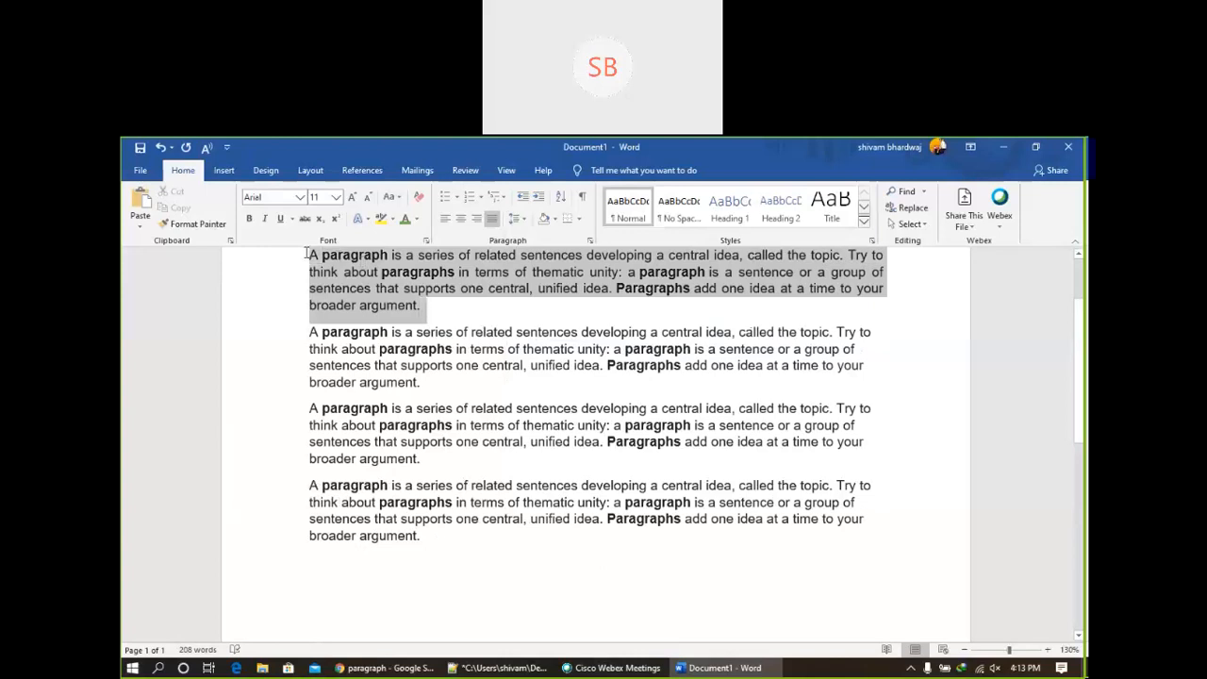
click(520, 219)
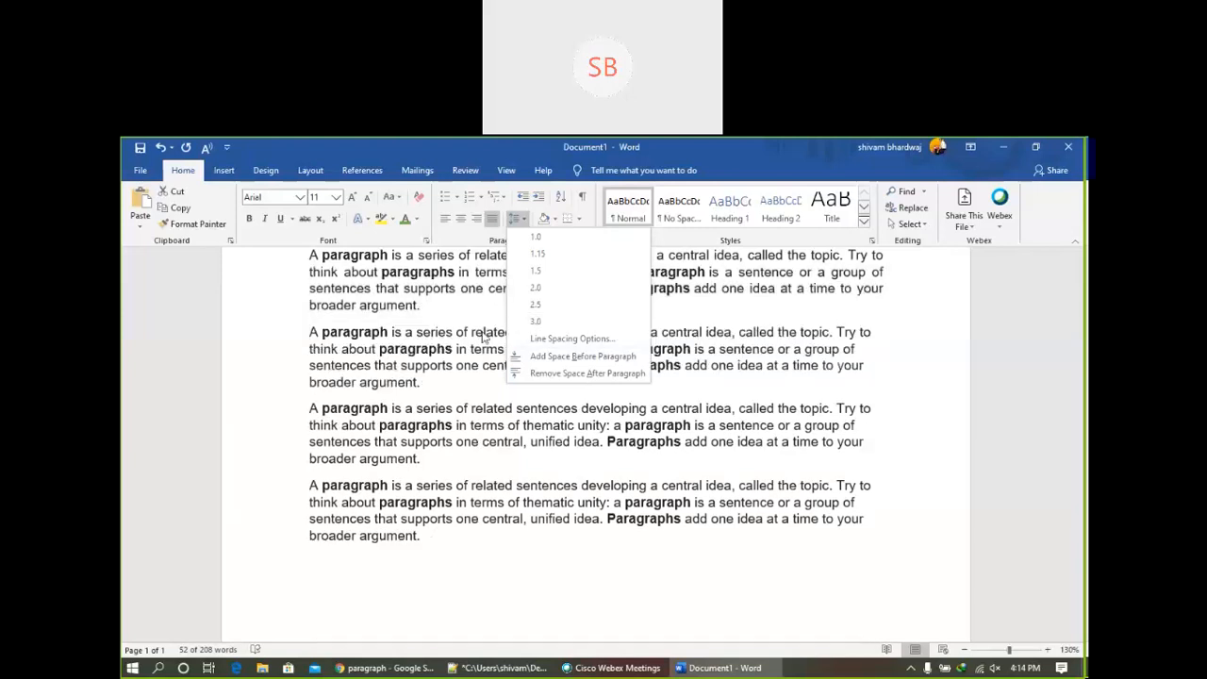
click(396, 346)
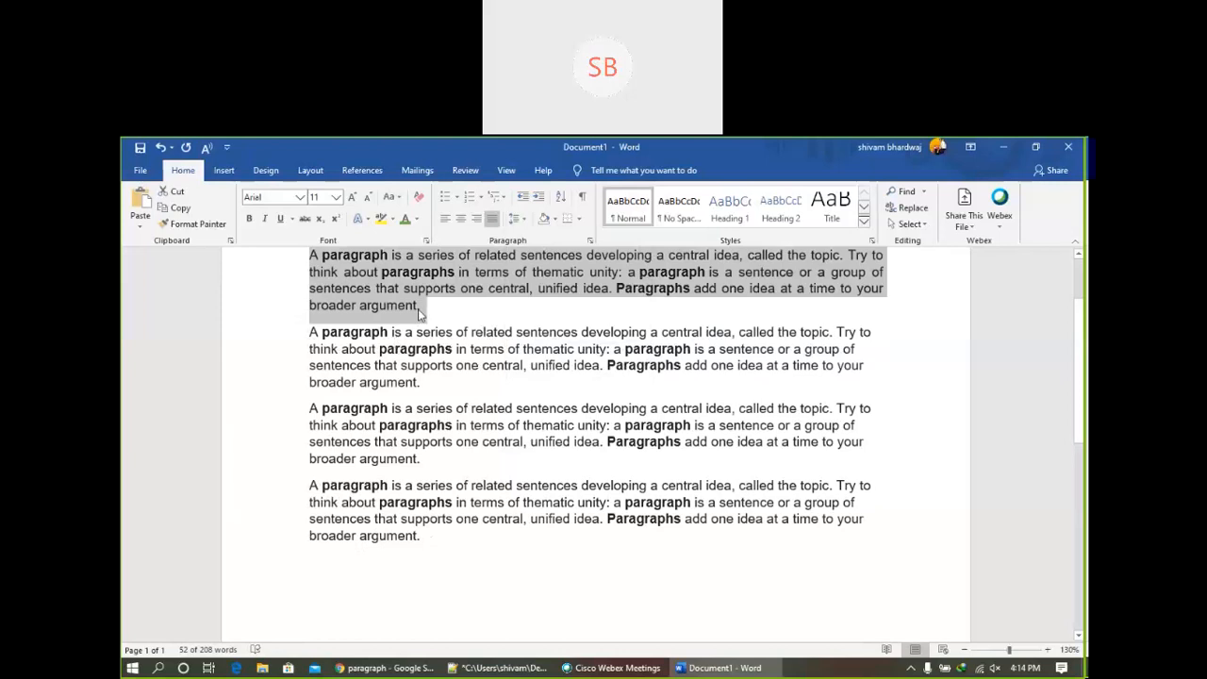
click(419, 308)
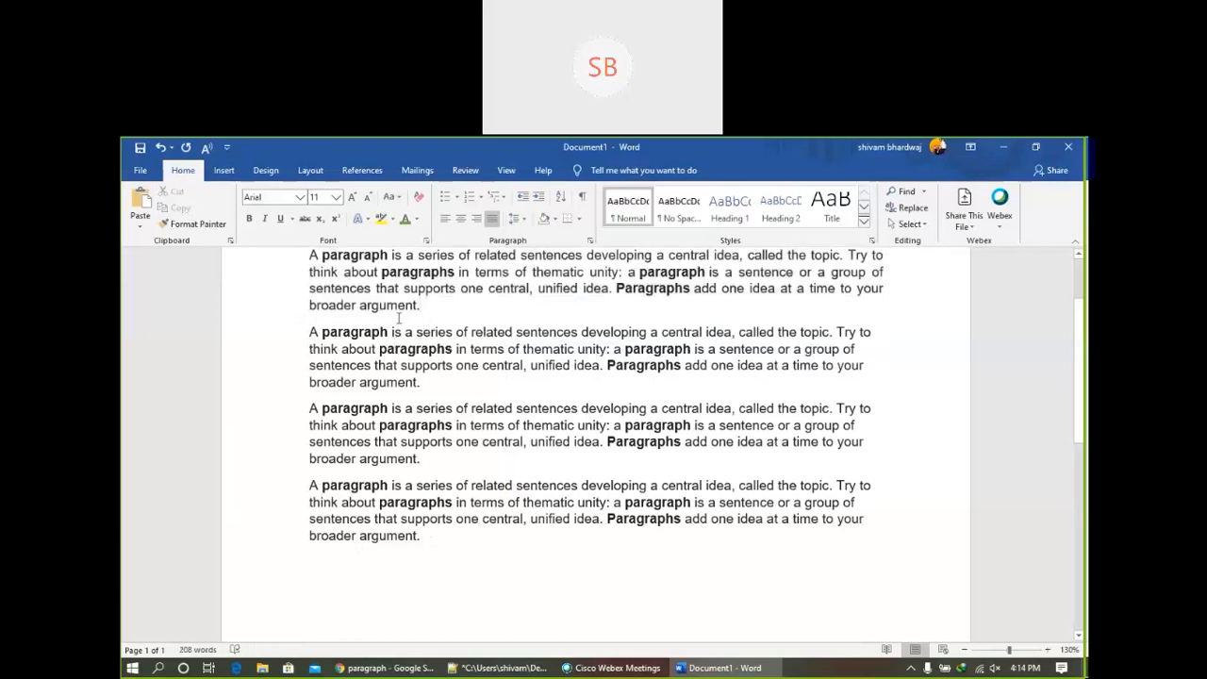
Add space before the first paragraph and insert three empty paragraphs after it.
click(524, 219)
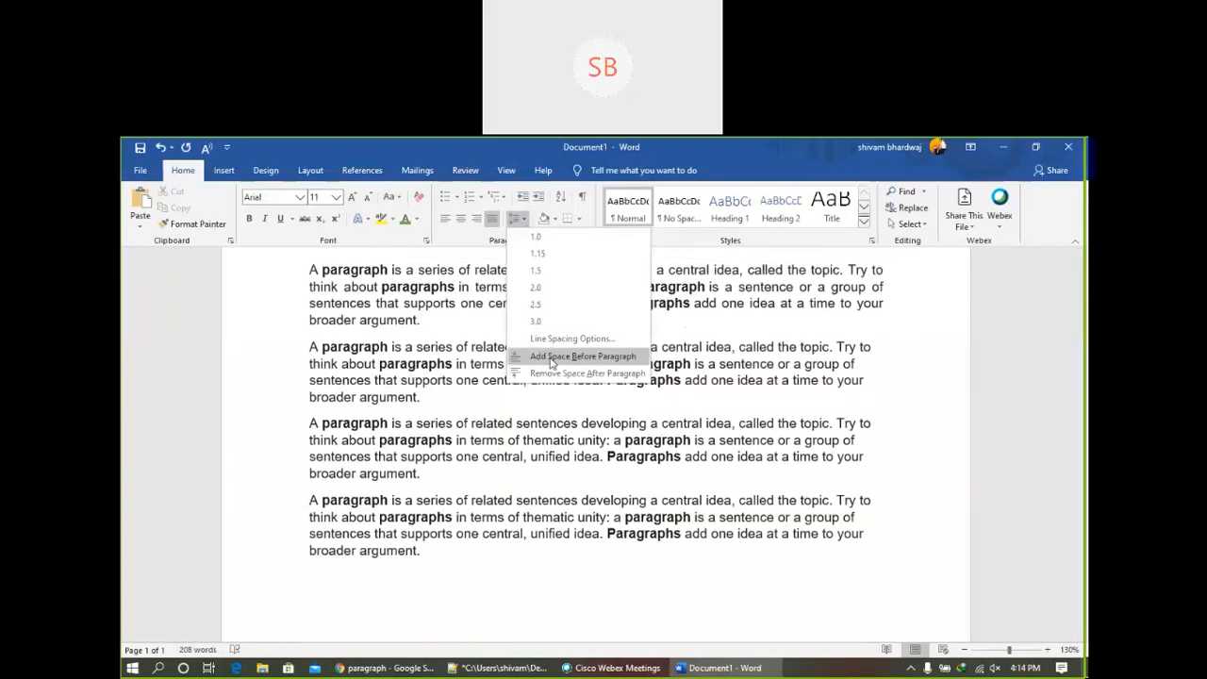
click(552, 358)
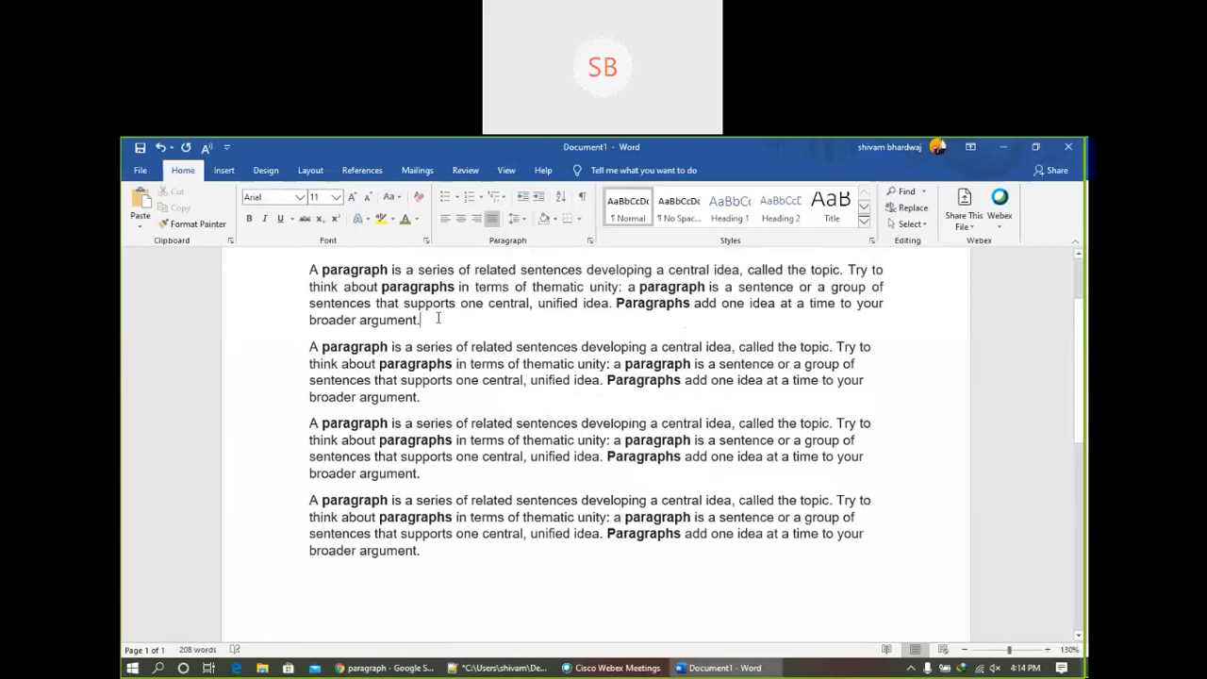
key(Return)
key(Return)
key(Return)
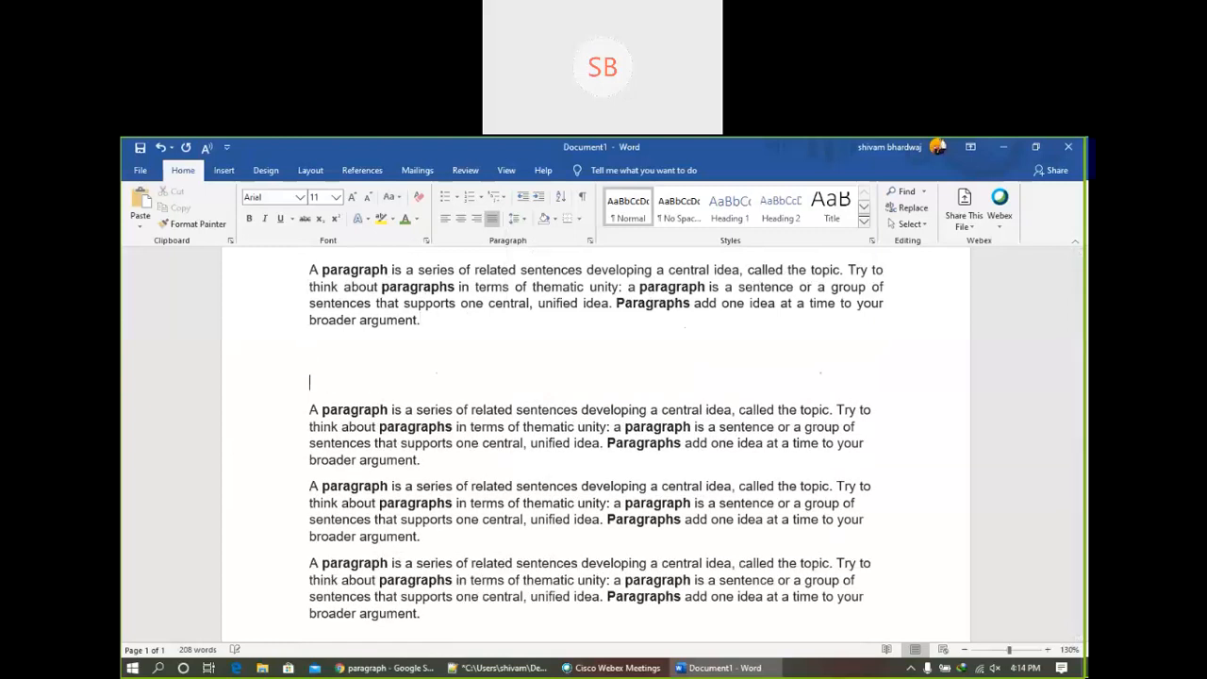
Remove the space before the last empty paragraph above the second text paragraph, and add it back.
click(518, 218)
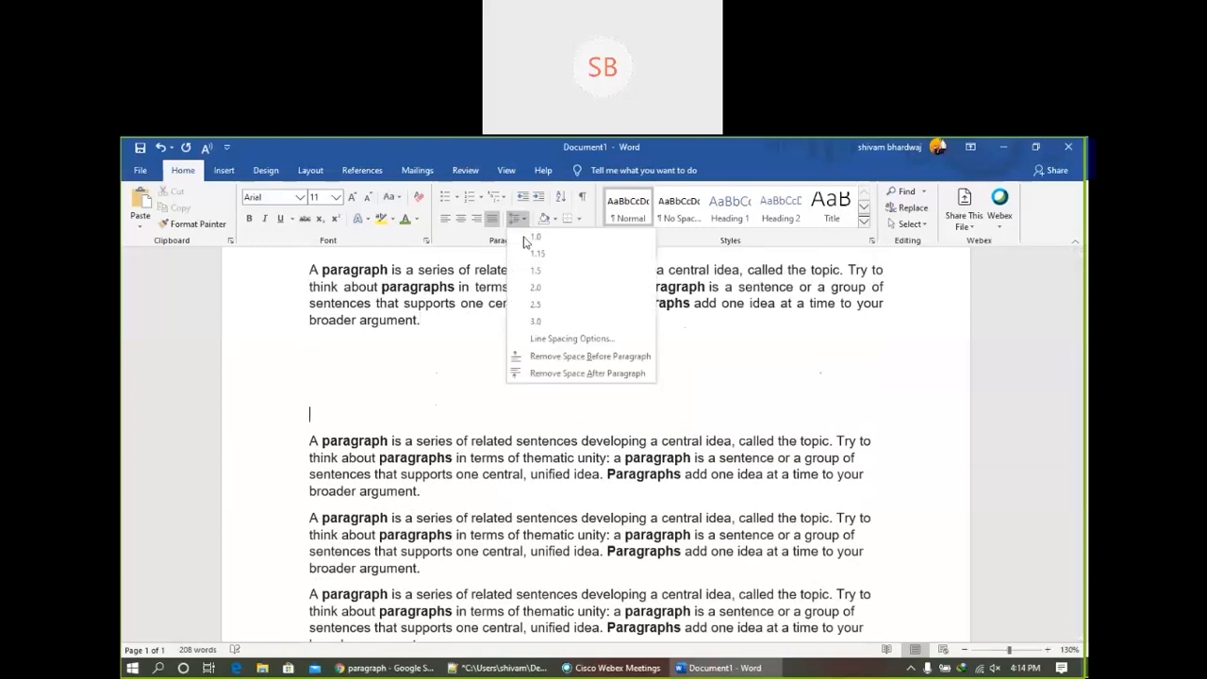
click(551, 358)
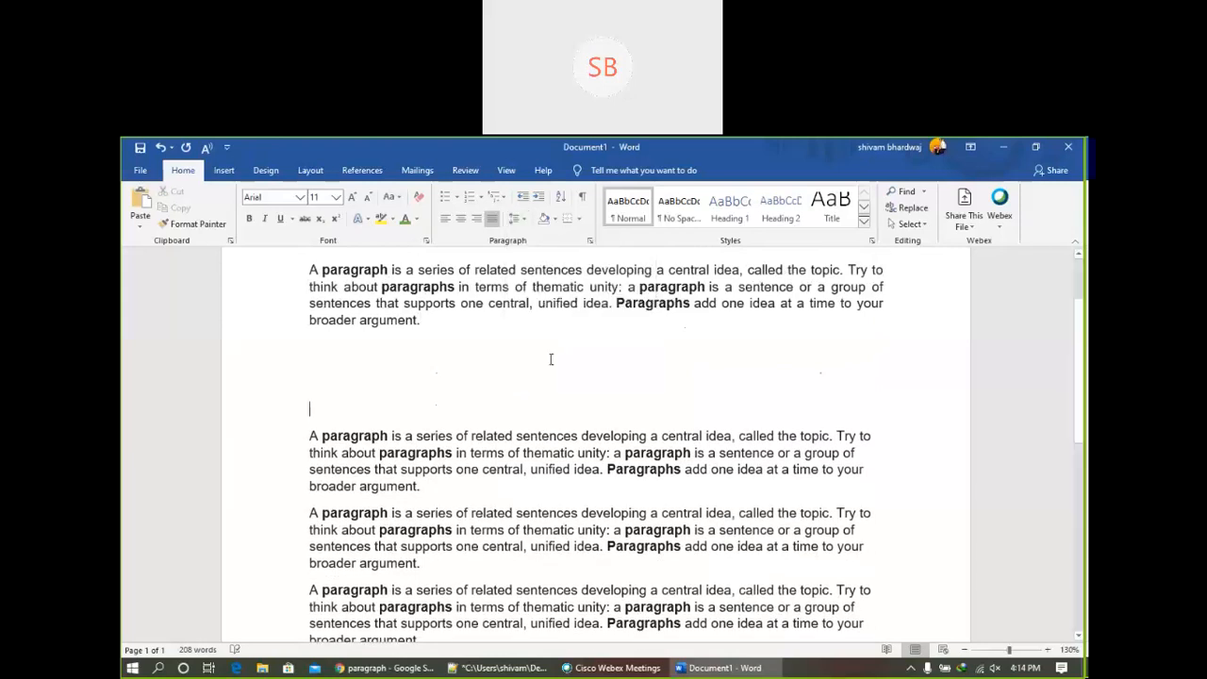
click(517, 217)
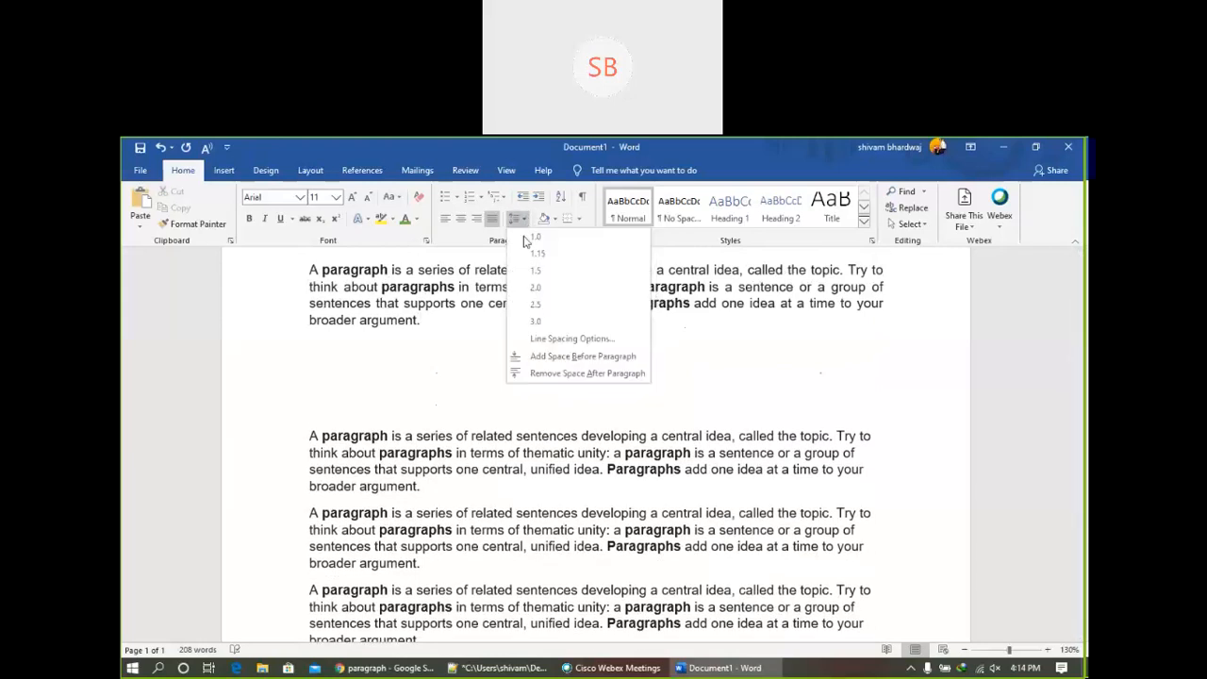
click(549, 359)
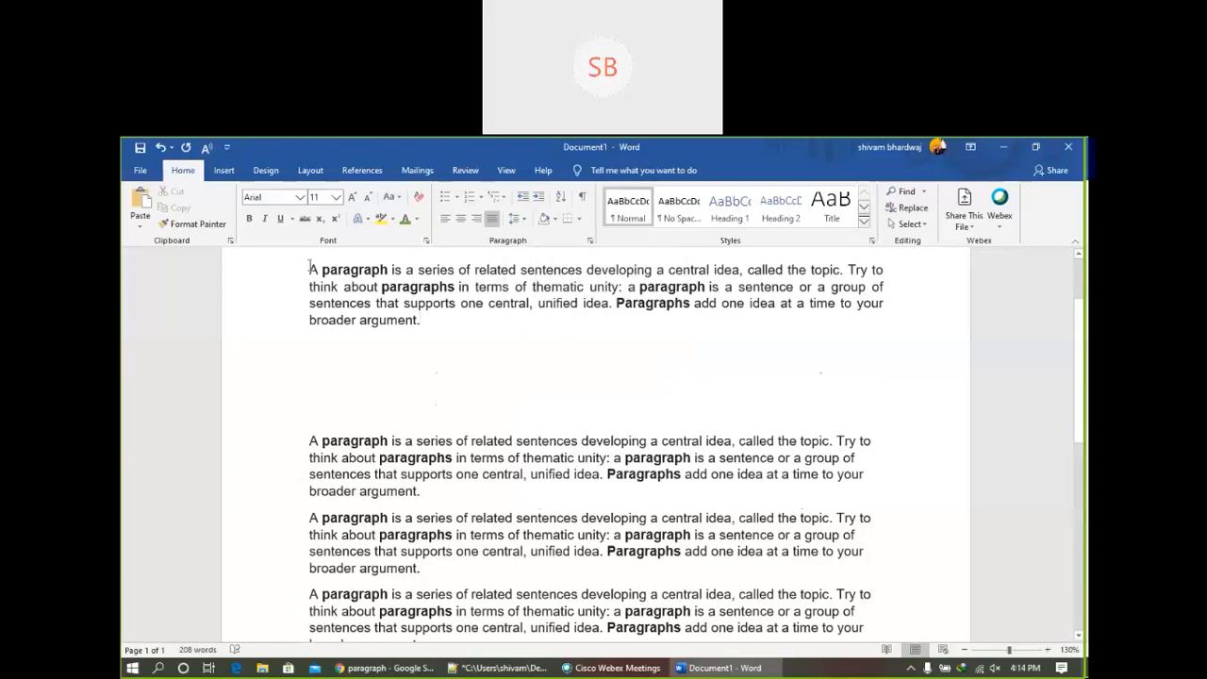
Shade the first paragraph with a blue theme color.
drag(309, 267, 431, 321)
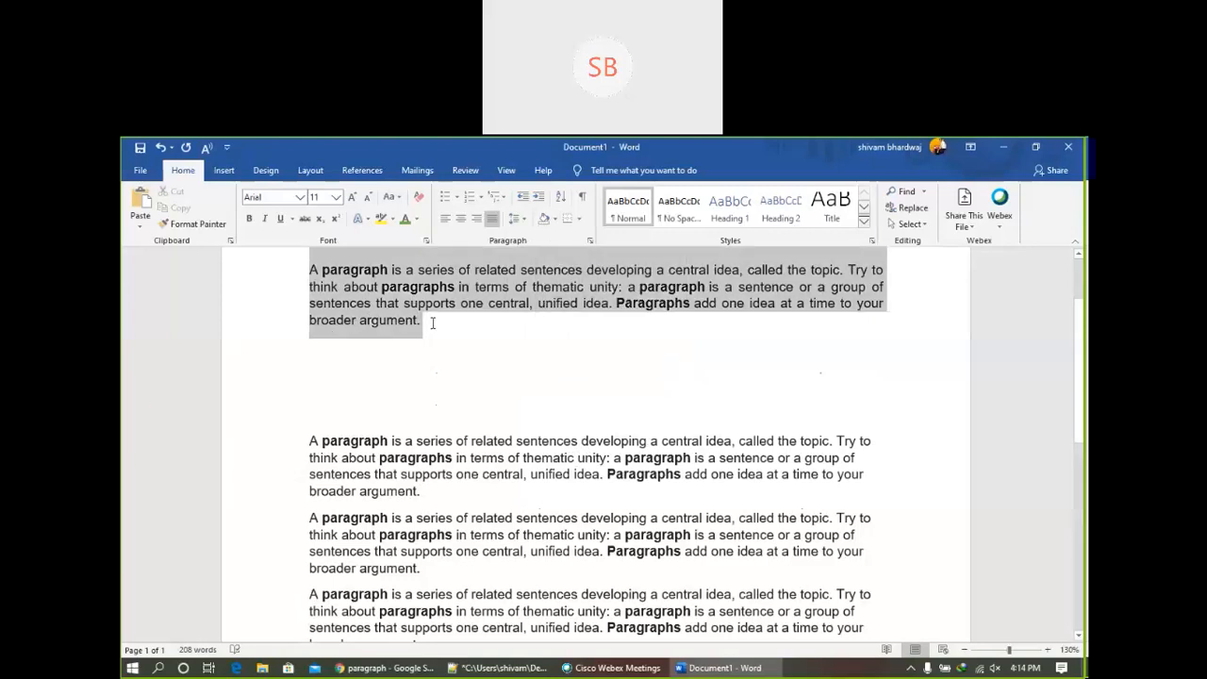
click(556, 218)
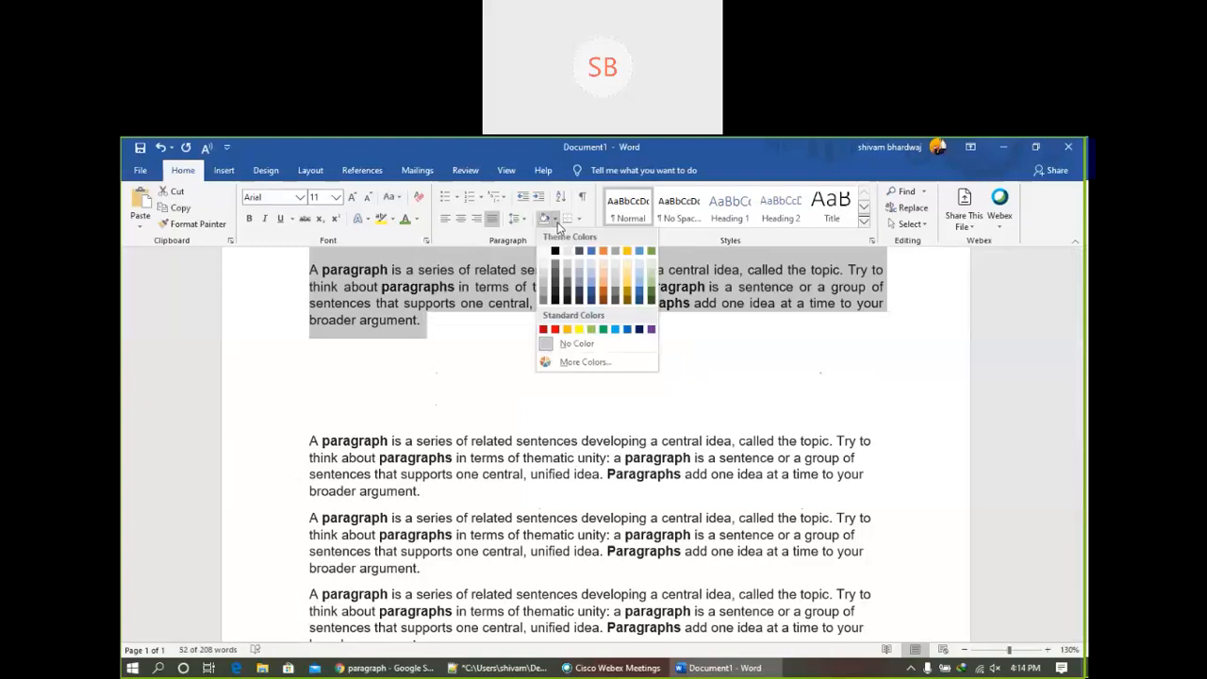
click(641, 252)
click(451, 345)
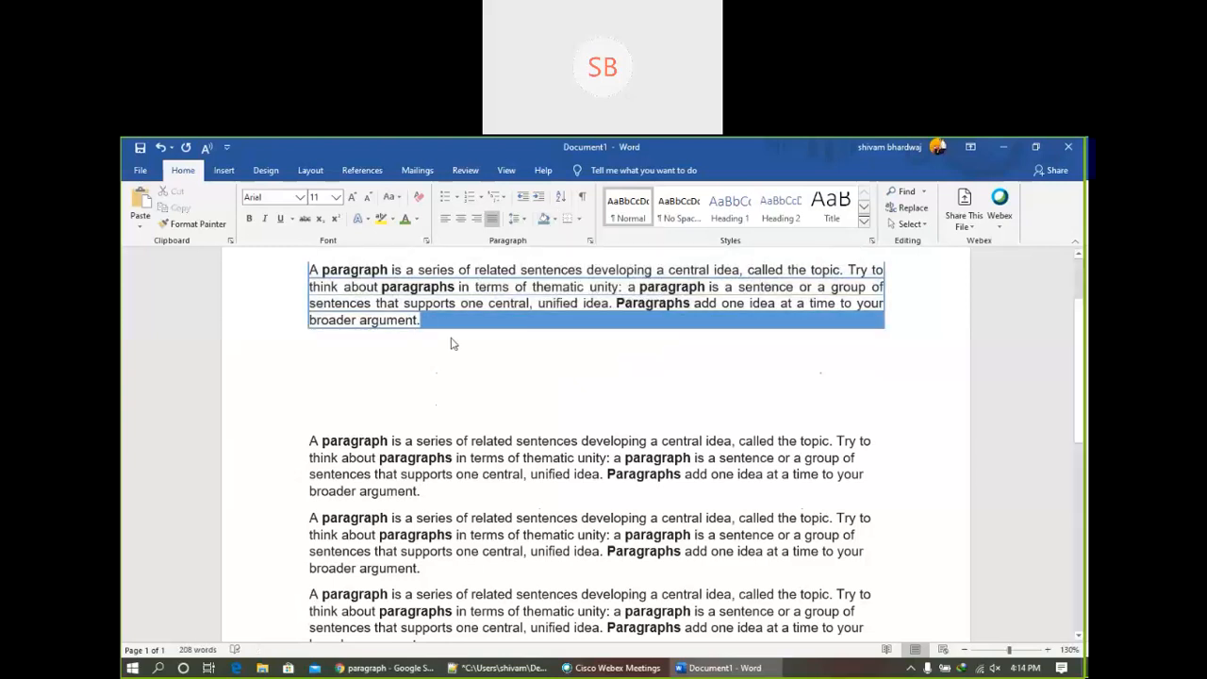
Apply All Borders to the first paragraph and set its shading to the white theme color.
click(579, 222)
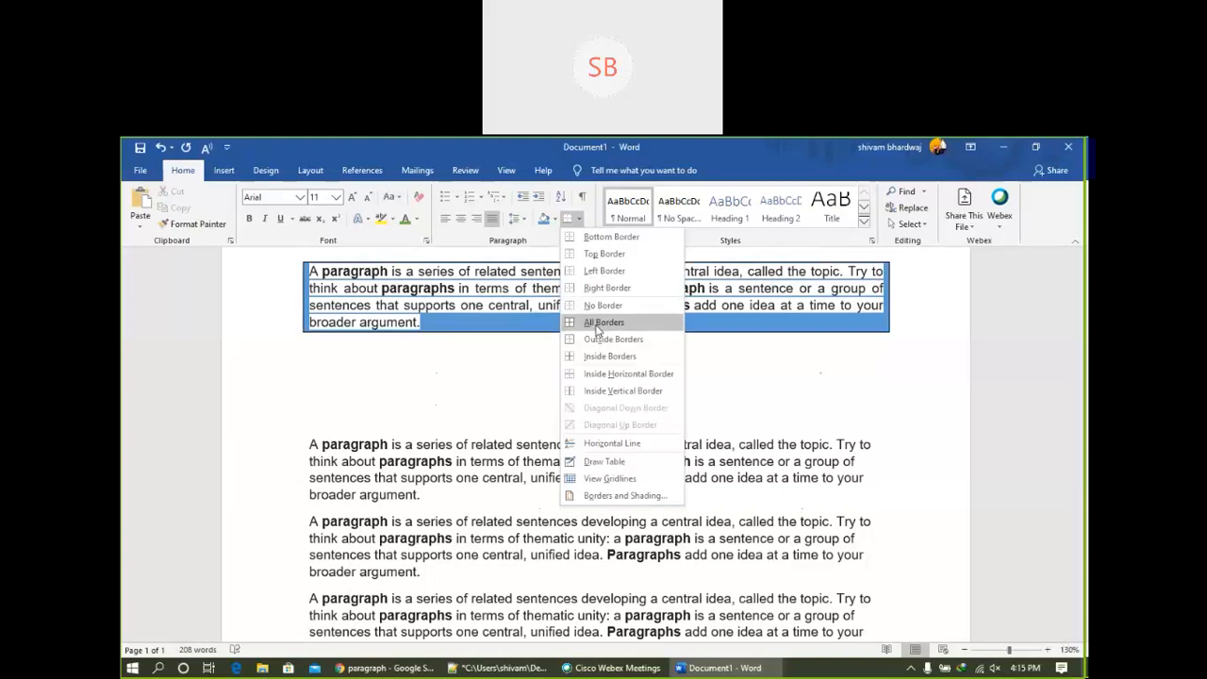
click(597, 323)
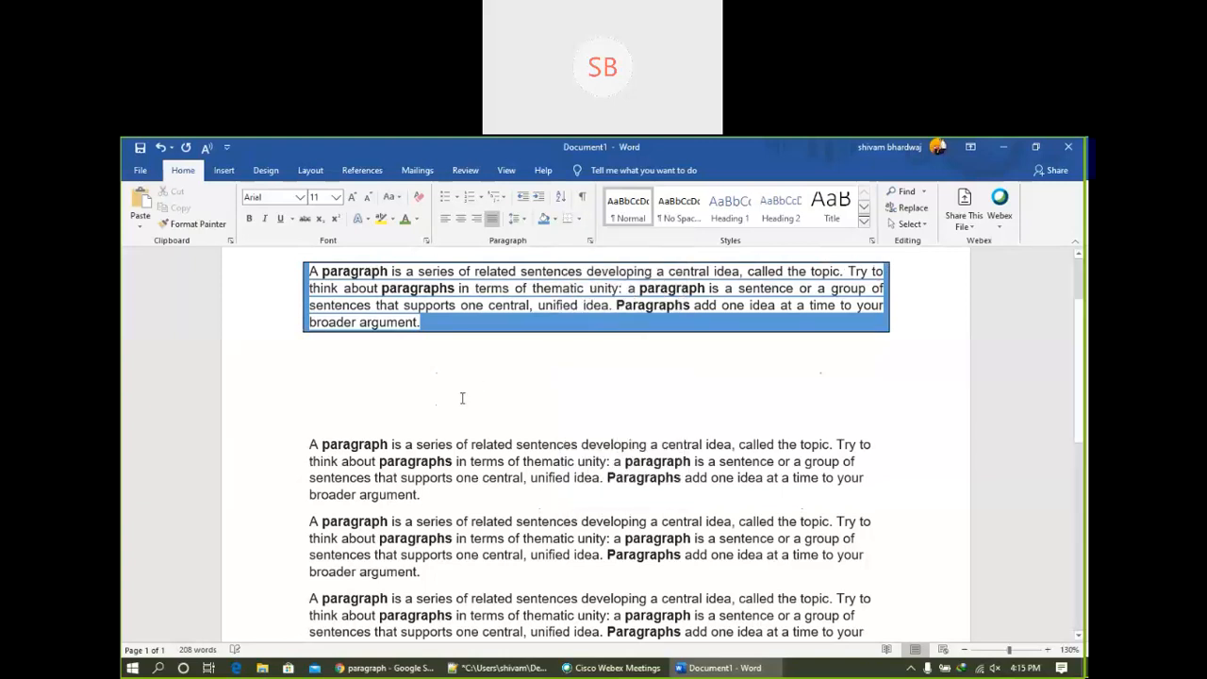
click(556, 219)
click(543, 253)
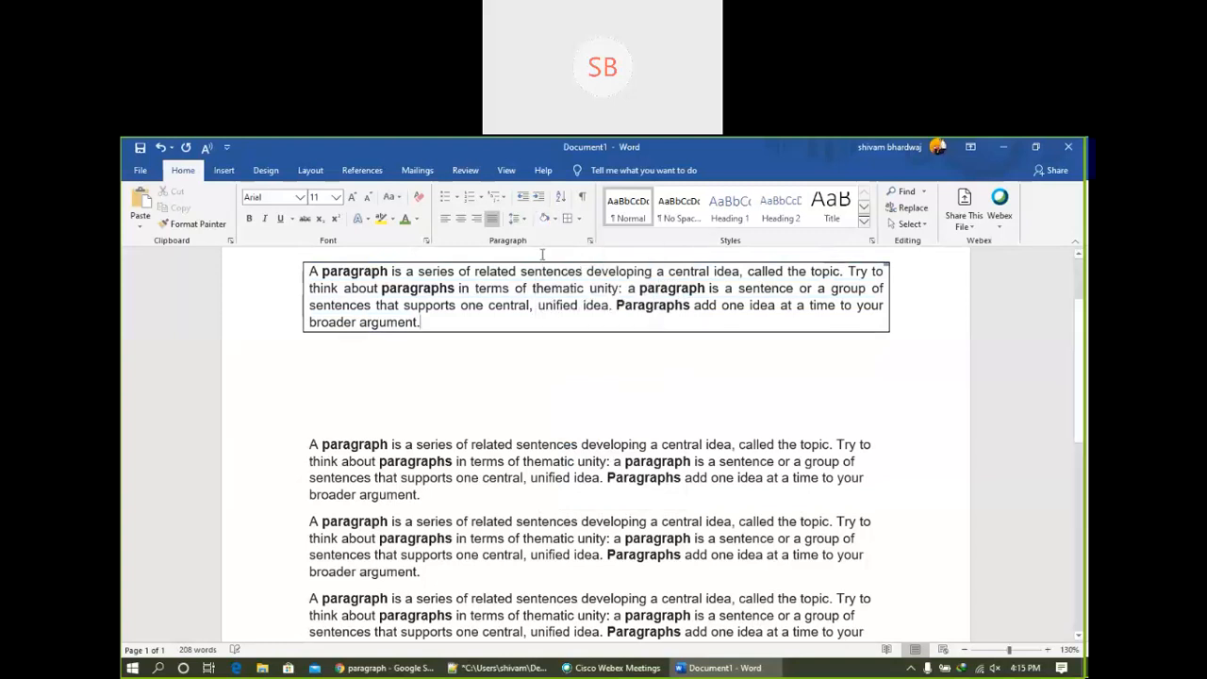
Enter the heading "Vegitables" in the empty space below the boxed paragraph, followed by the separate lines 1a, 2b and 3c.
click(507, 427)
text(Vegitables)
key(Return)
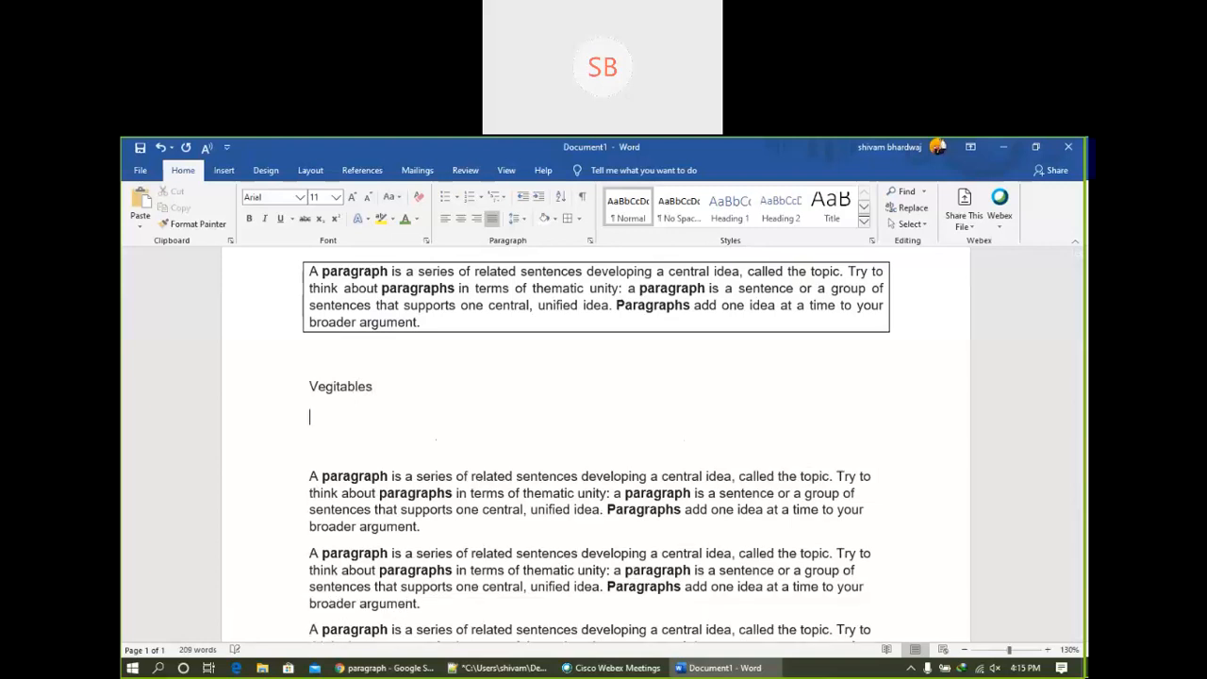
text(1a)
key(Return)
text(2)
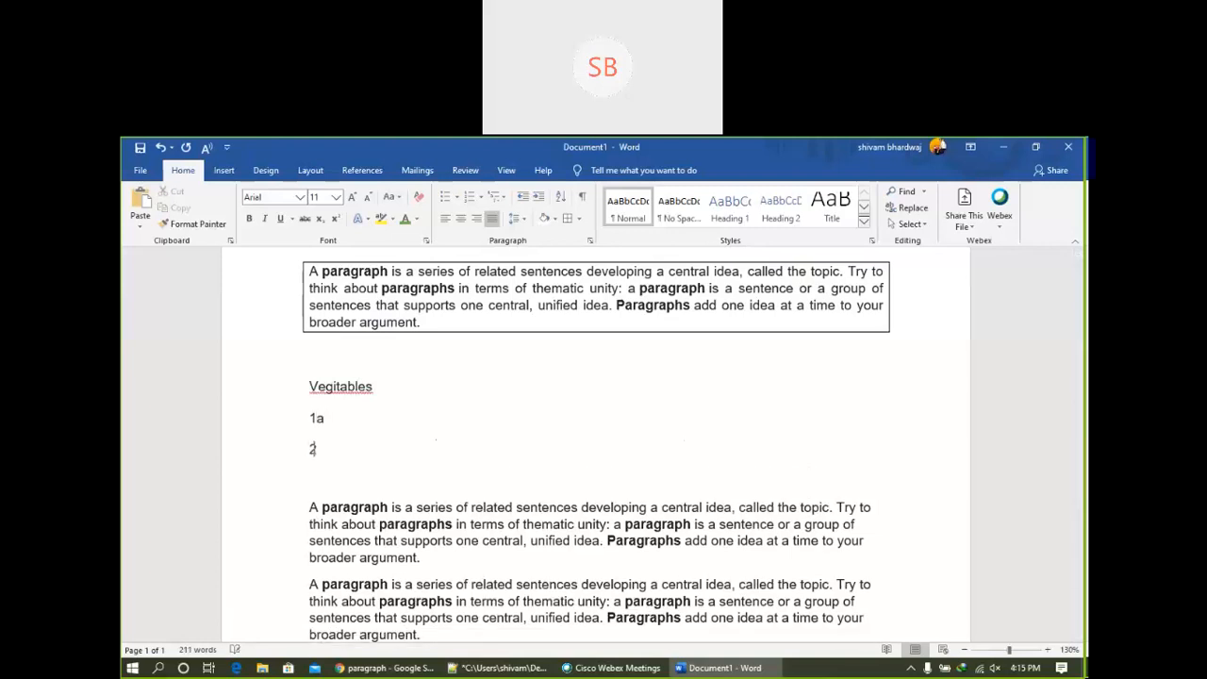
text(b)
key(Return)
text(3c)
key(Return)
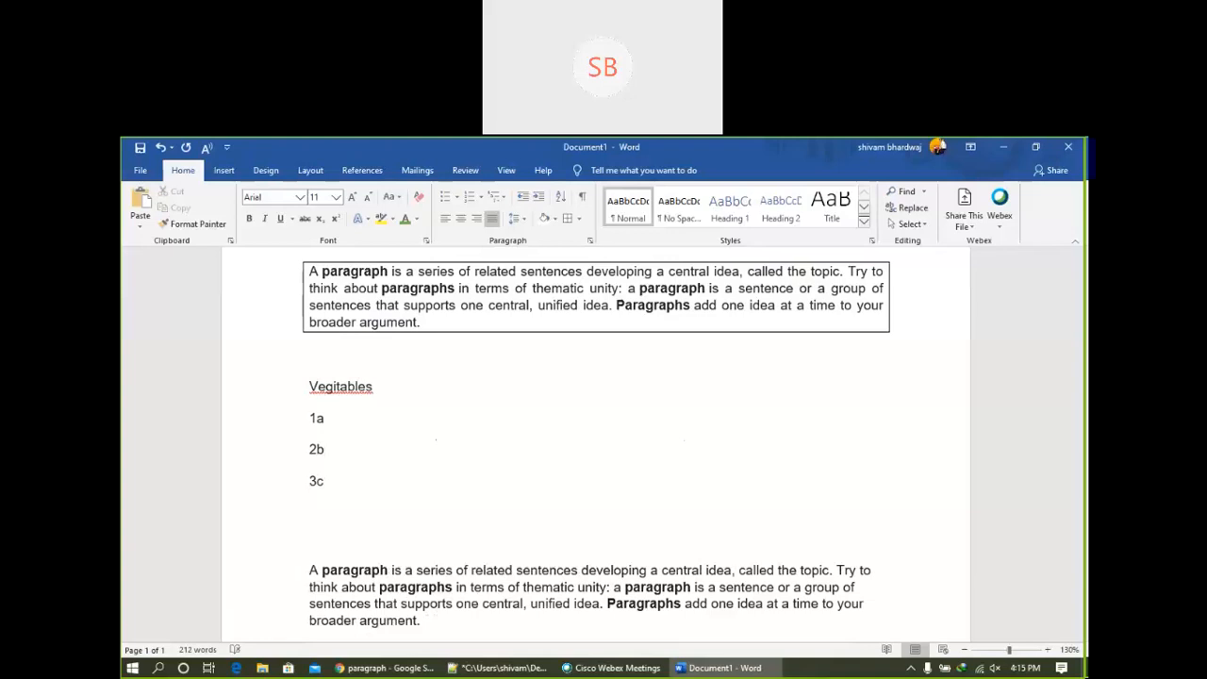
Turn the lines 1a, 2b and 3c into a bulleted list.
drag(309, 417, 324, 484)
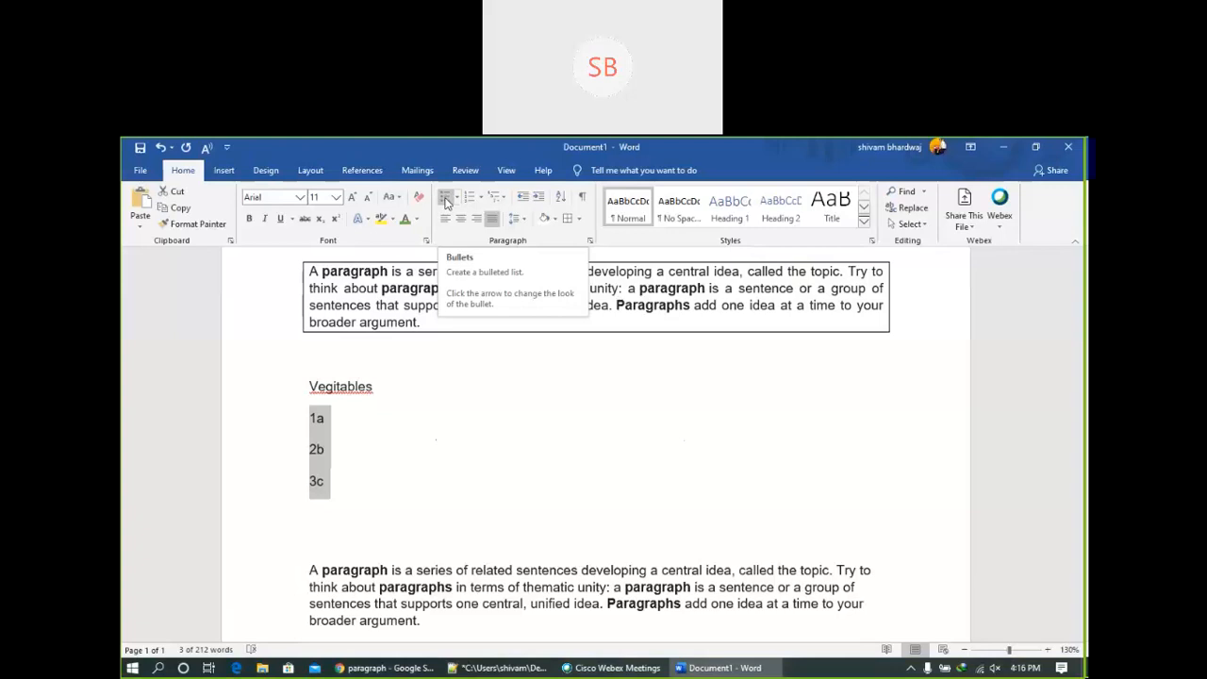
click(447, 200)
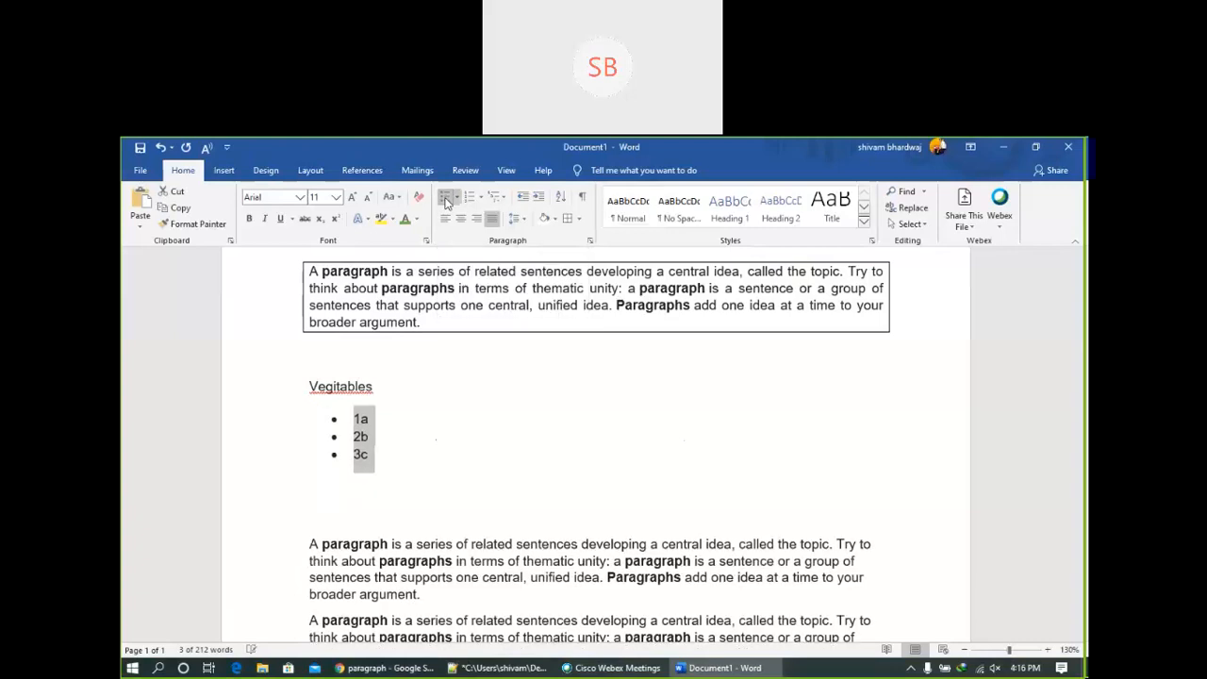
click(361, 419)
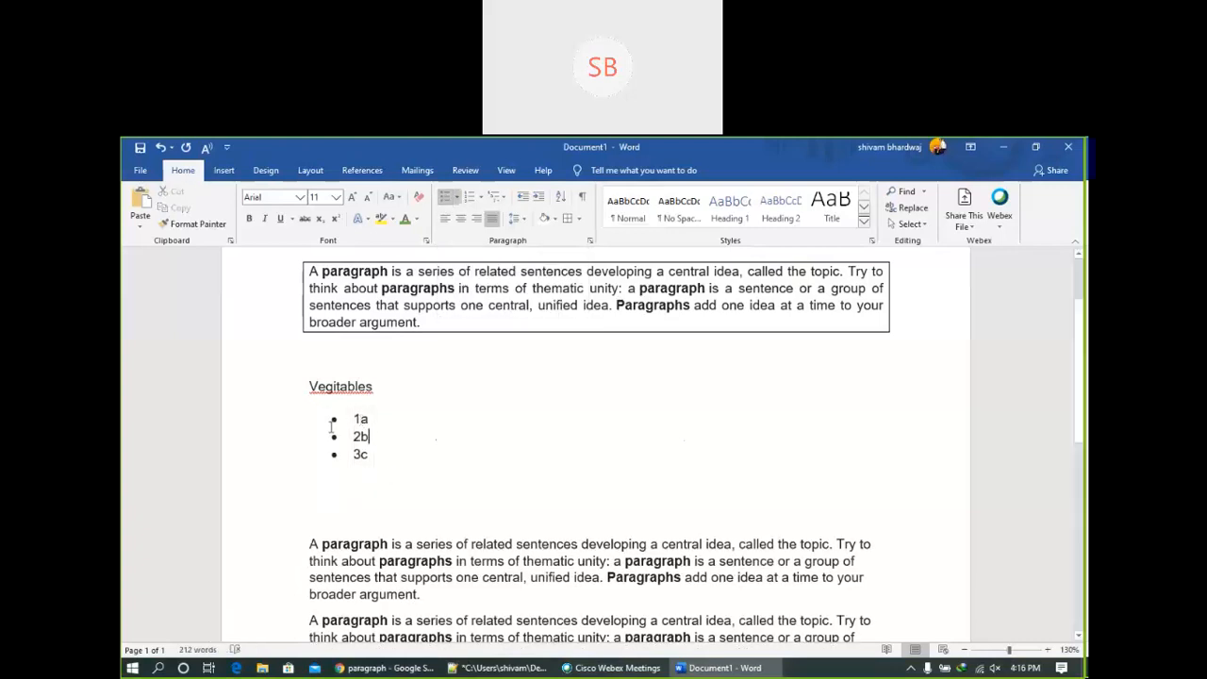
Remove the leading digits from the three bullets so they read a, b and c.
click(358, 419)
key(BackSpace)
click(359, 436)
key(BackSpace)
click(360, 454)
key(BackSpace)
click(309, 388)
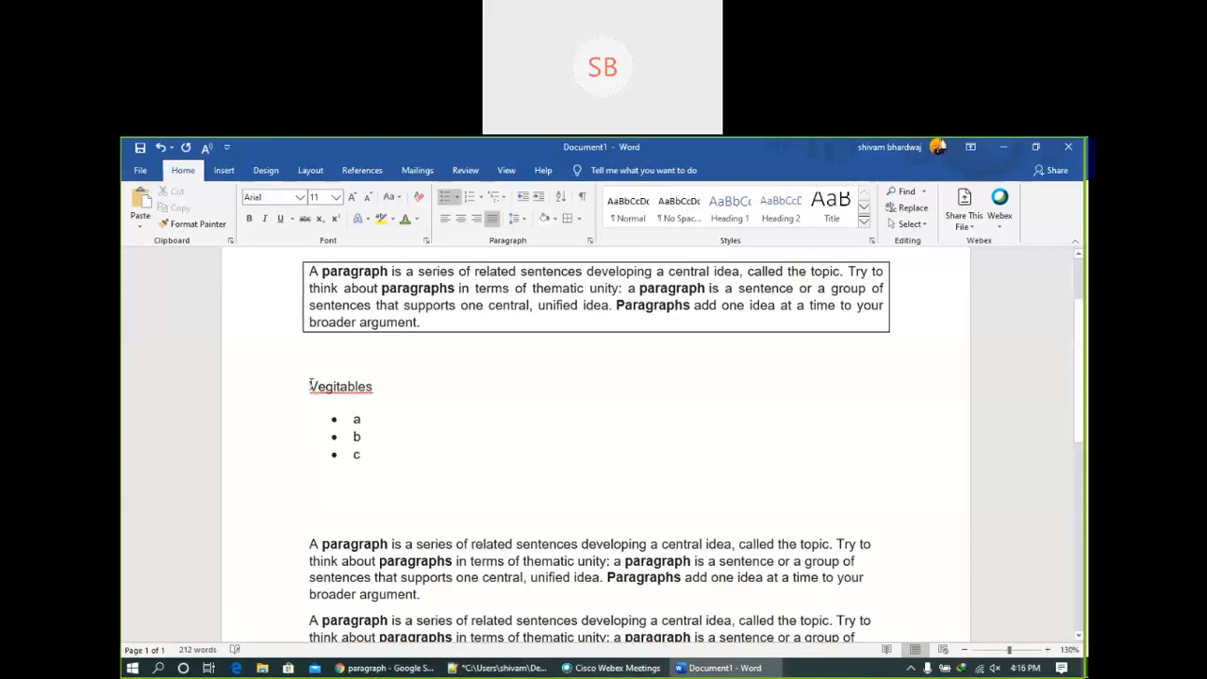
double_click(378, 387)
right_click(382, 394)
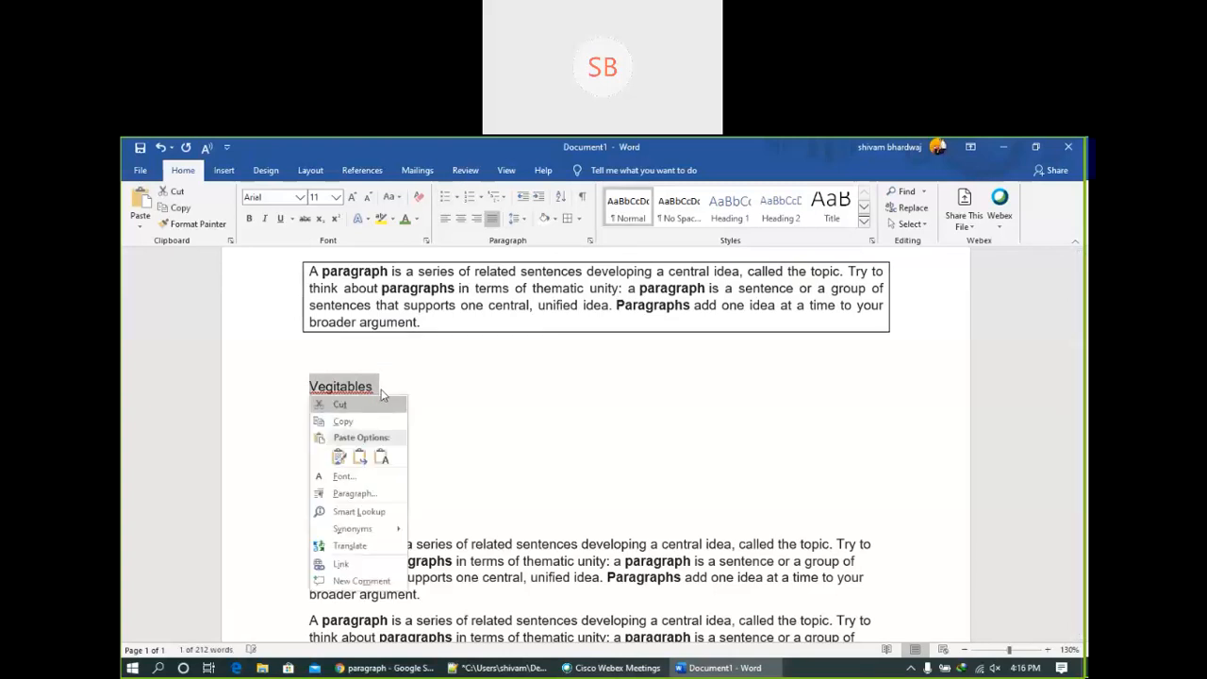
key(Escape)
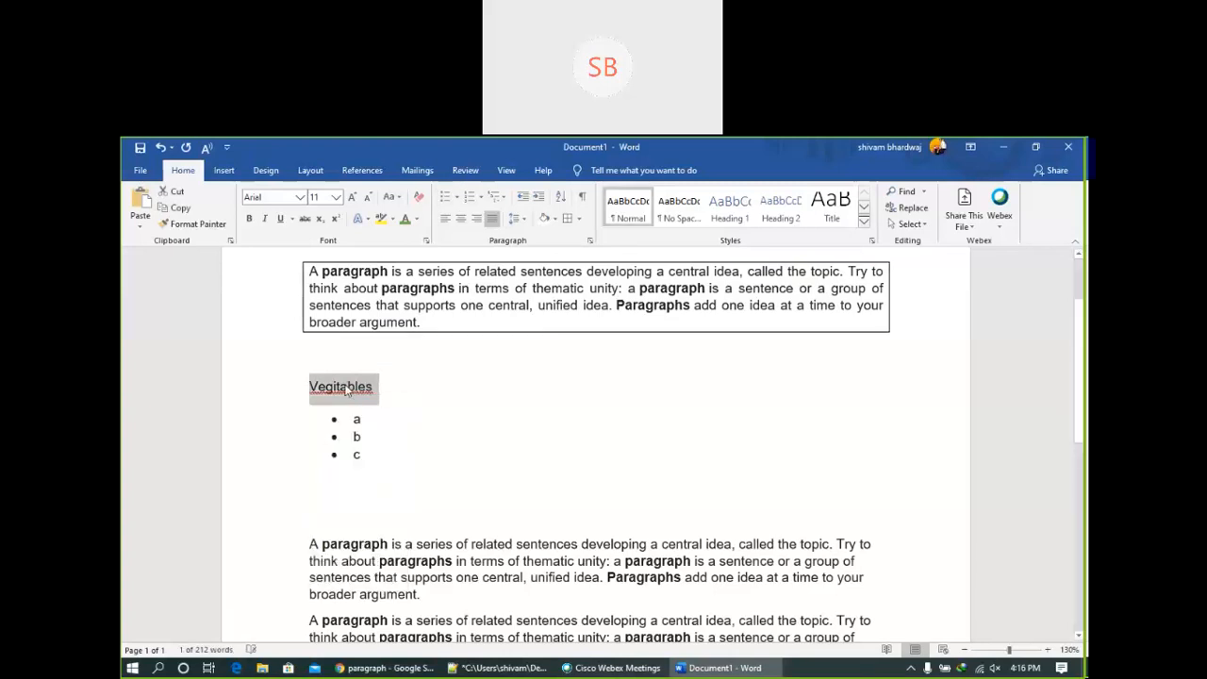
Delete the heading "Vegitables" with its line and enter "alphabets" as the heading directly above the bullets.
click(345, 388)
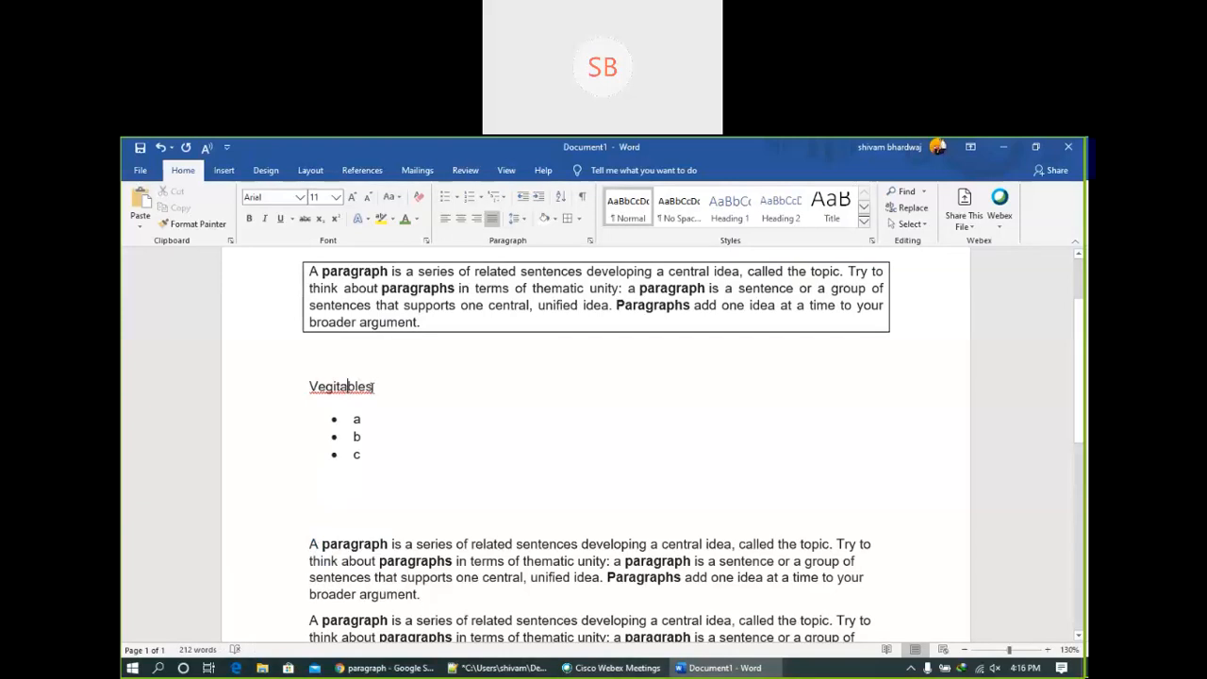
key(Delete)
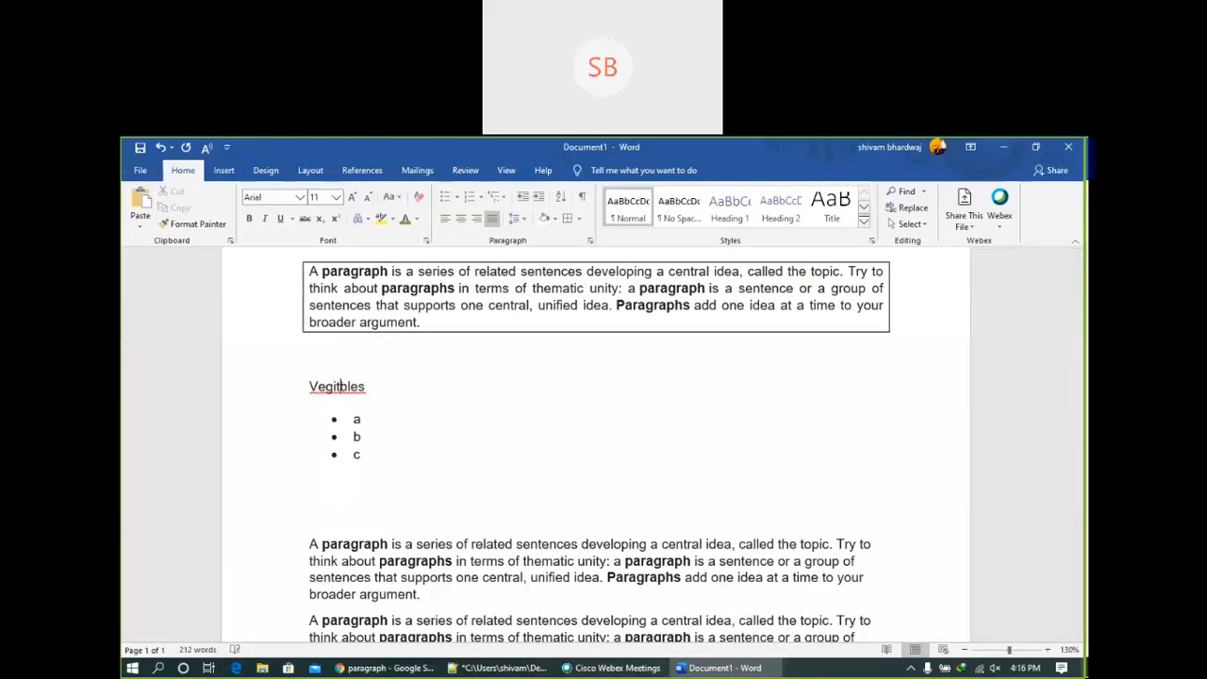
key(BackSpace)
key(BackSpace)
double_click(377, 385)
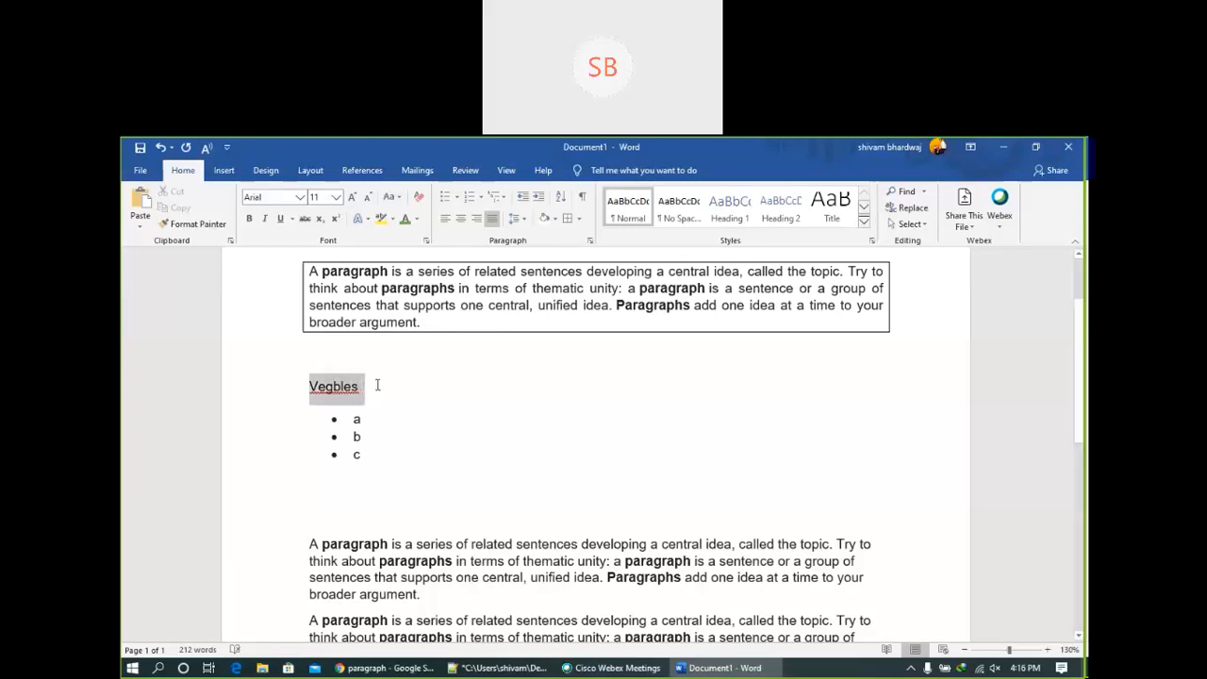
key(BackSpace)
key(BackSpace)
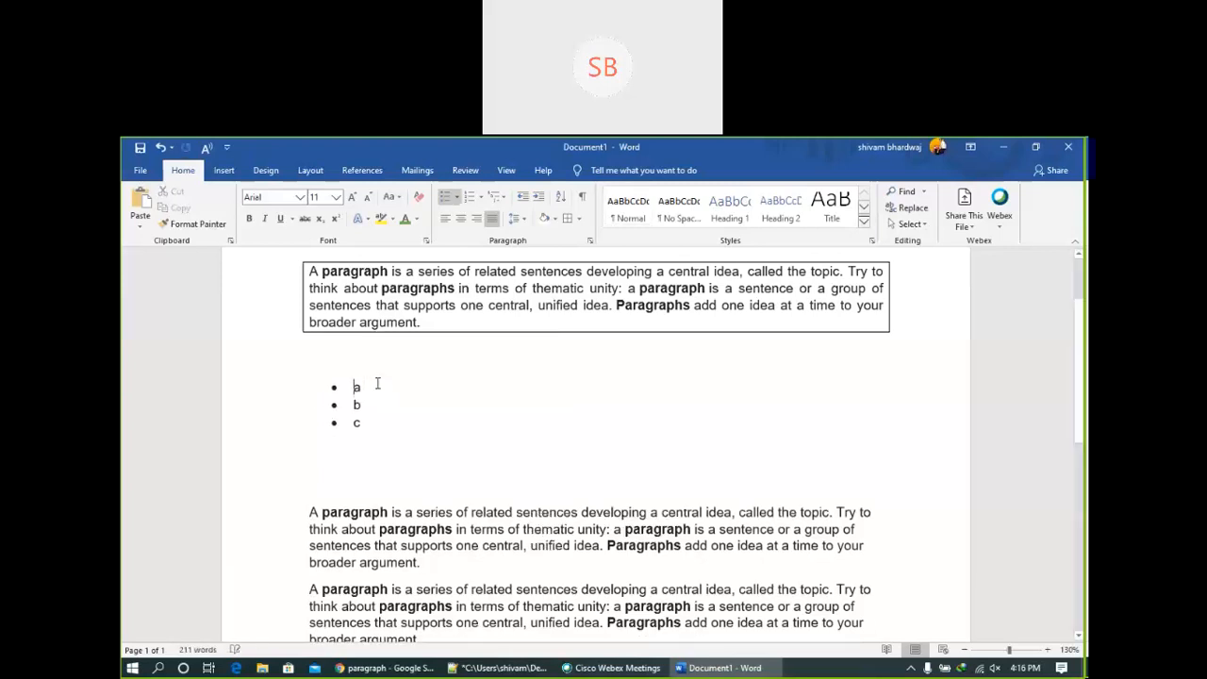
click(332, 370)
text(alphabets)
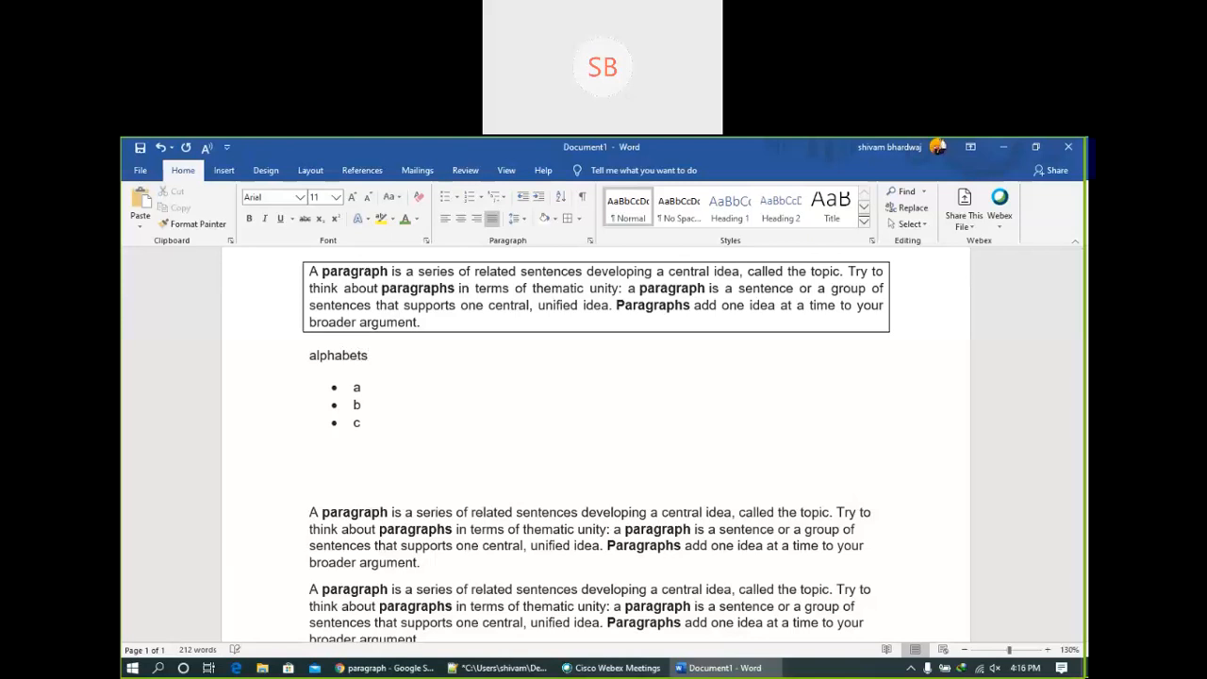
Insert several empty lines after the bullet c, and delete extra ones again.
click(397, 426)
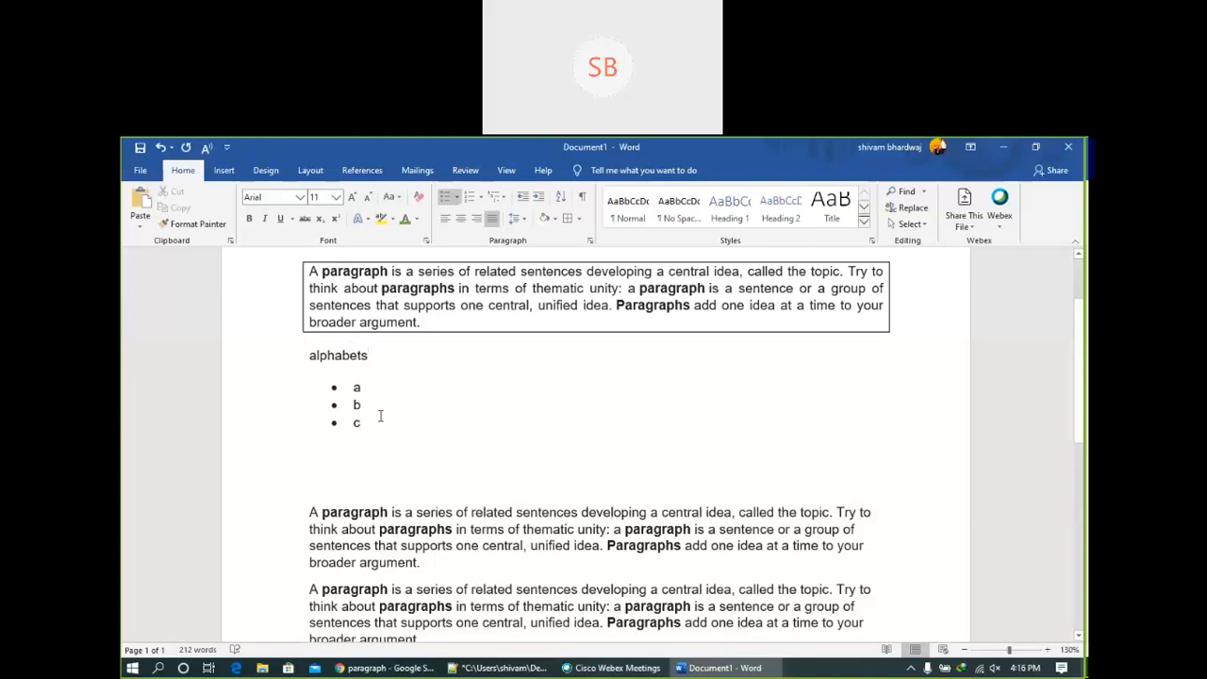
key(Return)
key(Return)
key(Return)
key(Return)
key(Return)
key(Return)
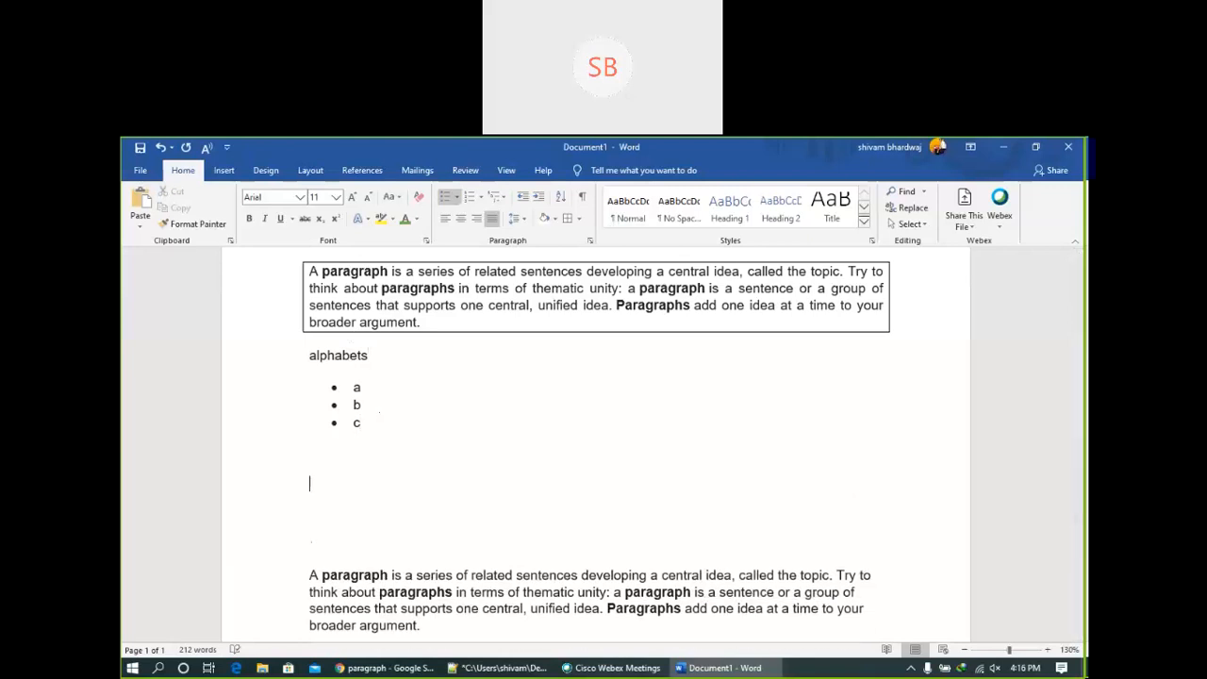
key(BackSpace)
key(BackSpace)
key(BackSpace)
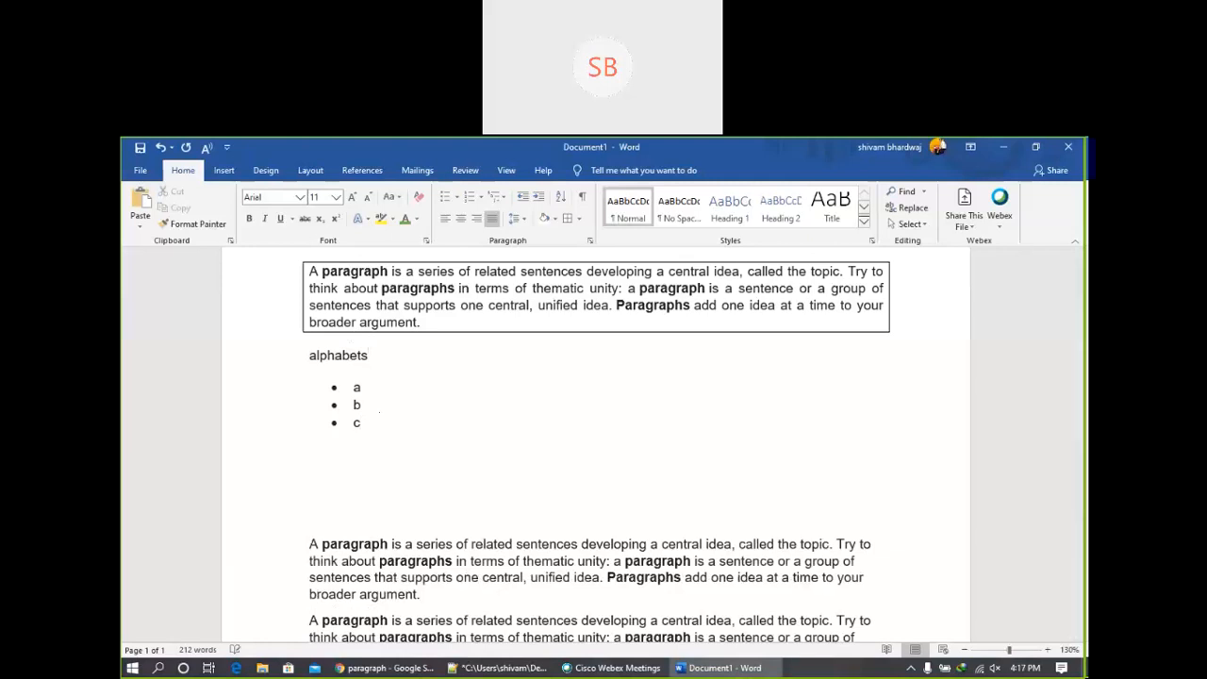
Delete the bullet c and re-enter it as the third bullet of the list.
key(BackSpace)
key(BackSpace)
key(Return)
text(c)
key(BackSpace)
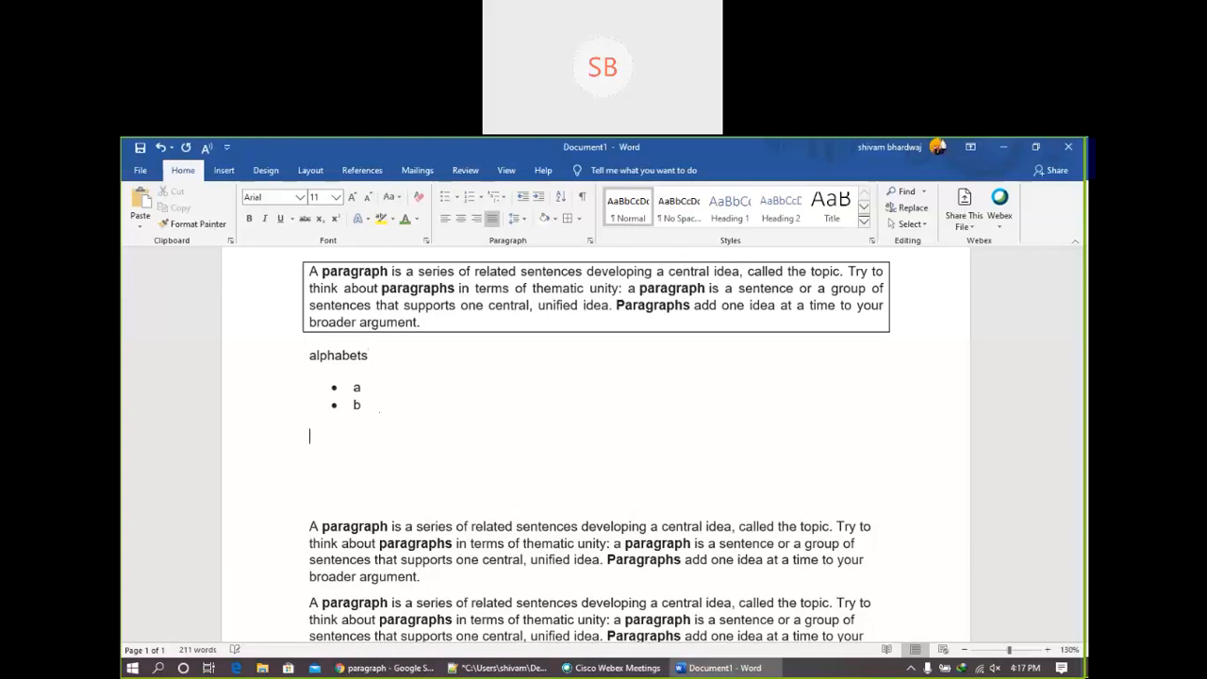
key(BackSpace)
key(Return)
text(c)
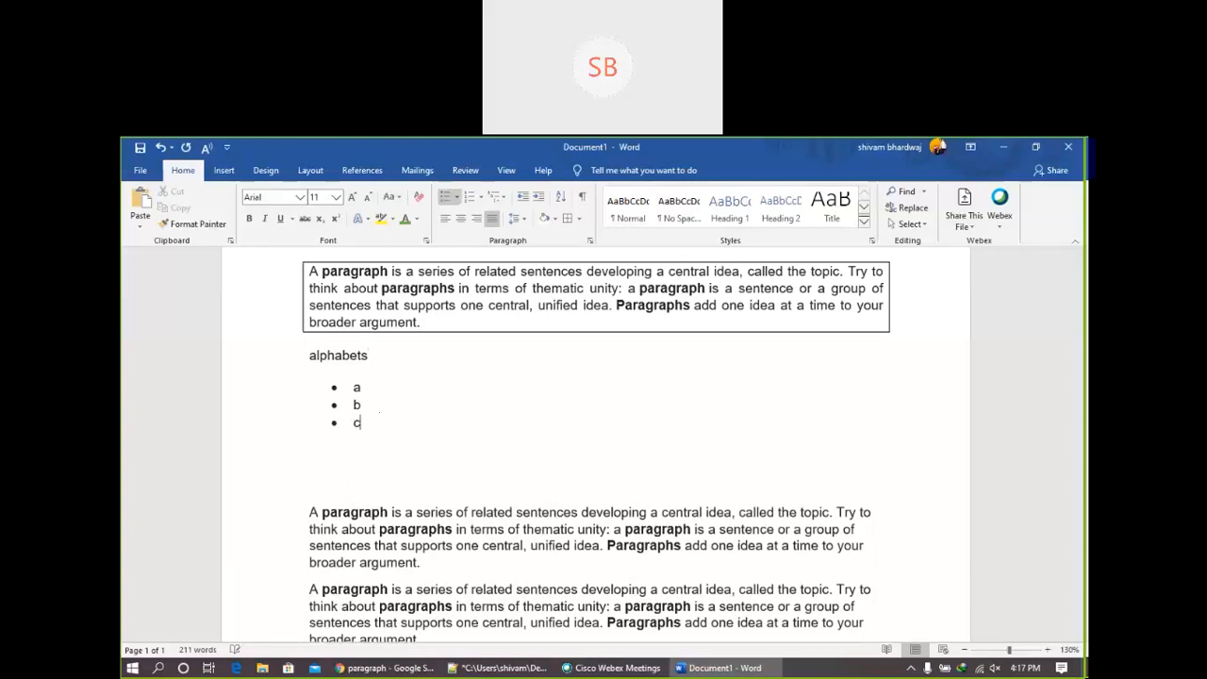
Add a bullet d below c and end the bulleted list with an empty plain line.
key(Return)
text(d)
key(Return)
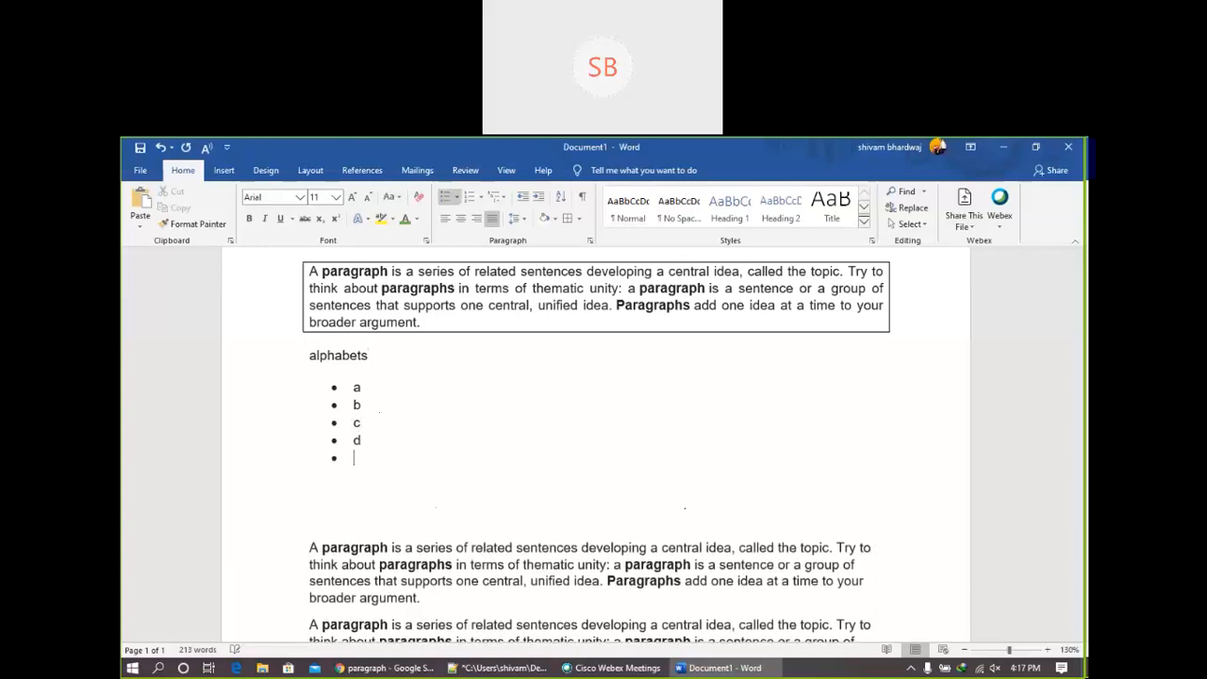
key(Return)
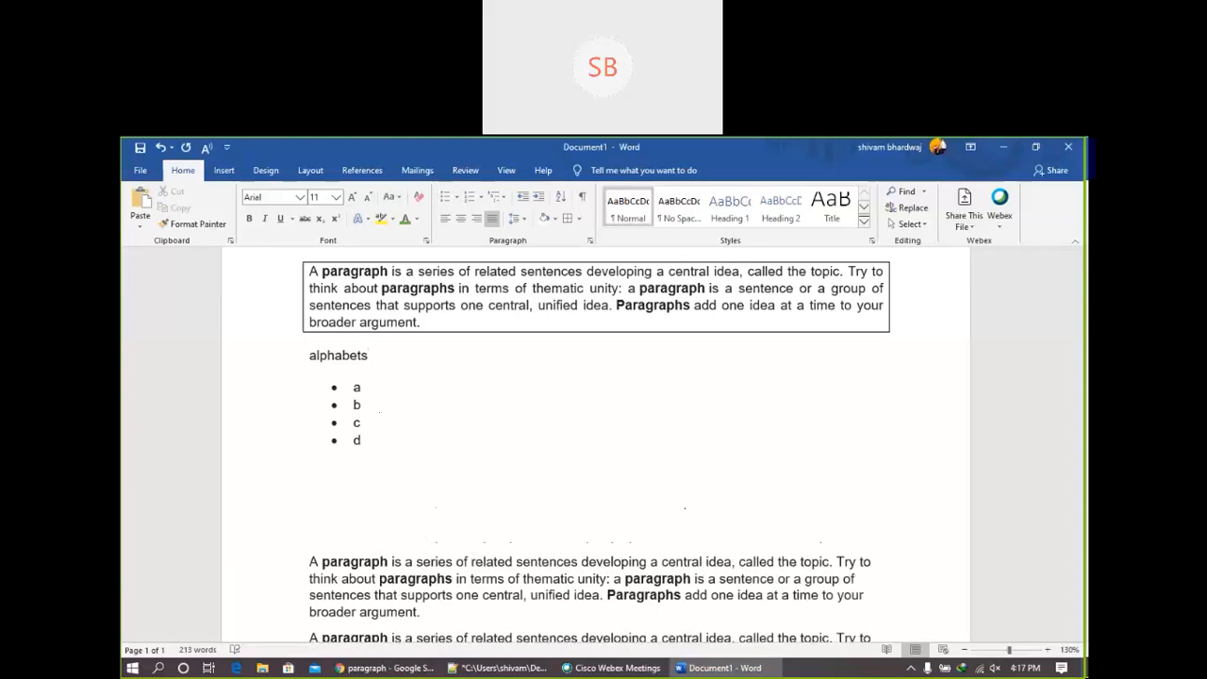
Create a numbered list in the 1. 2. 3. format below the bullets with the items b, d, f, w and s.
click(481, 204)
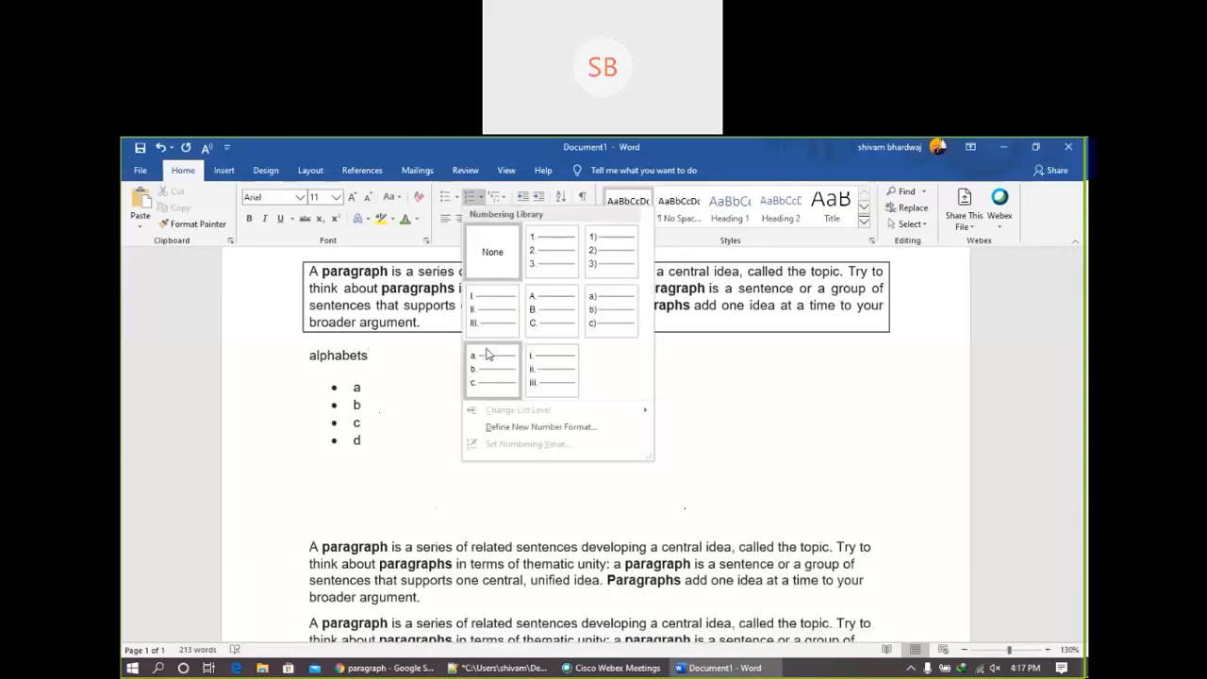
click(553, 250)
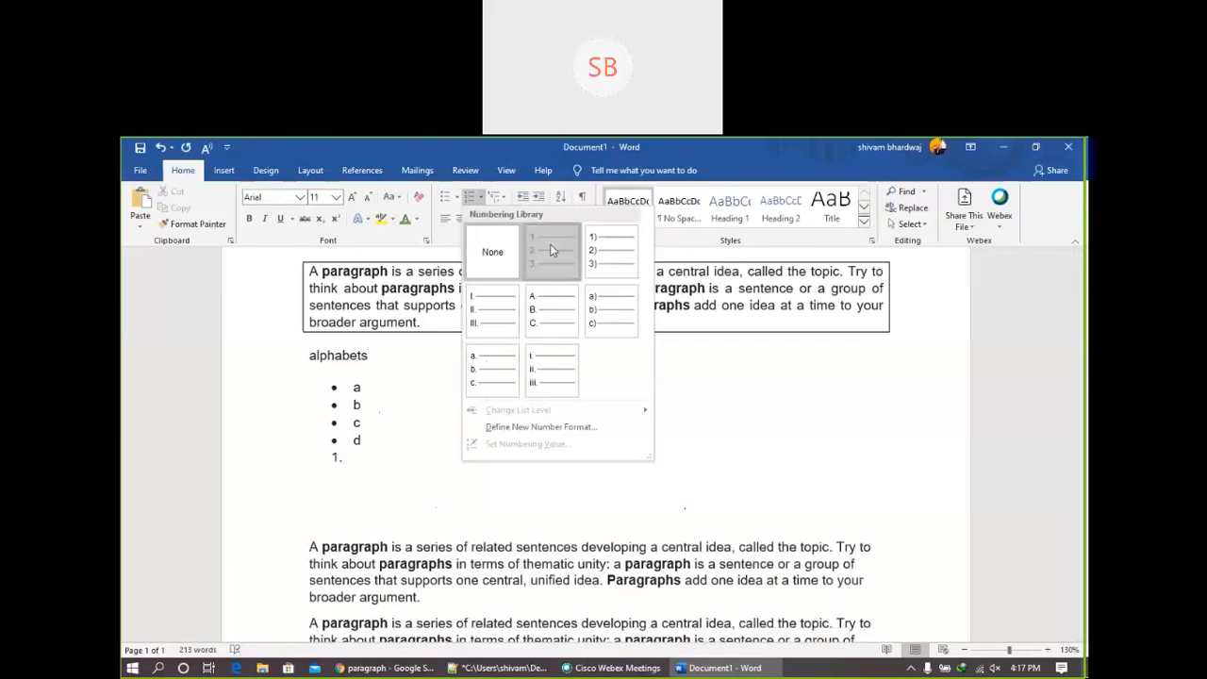
text(b)
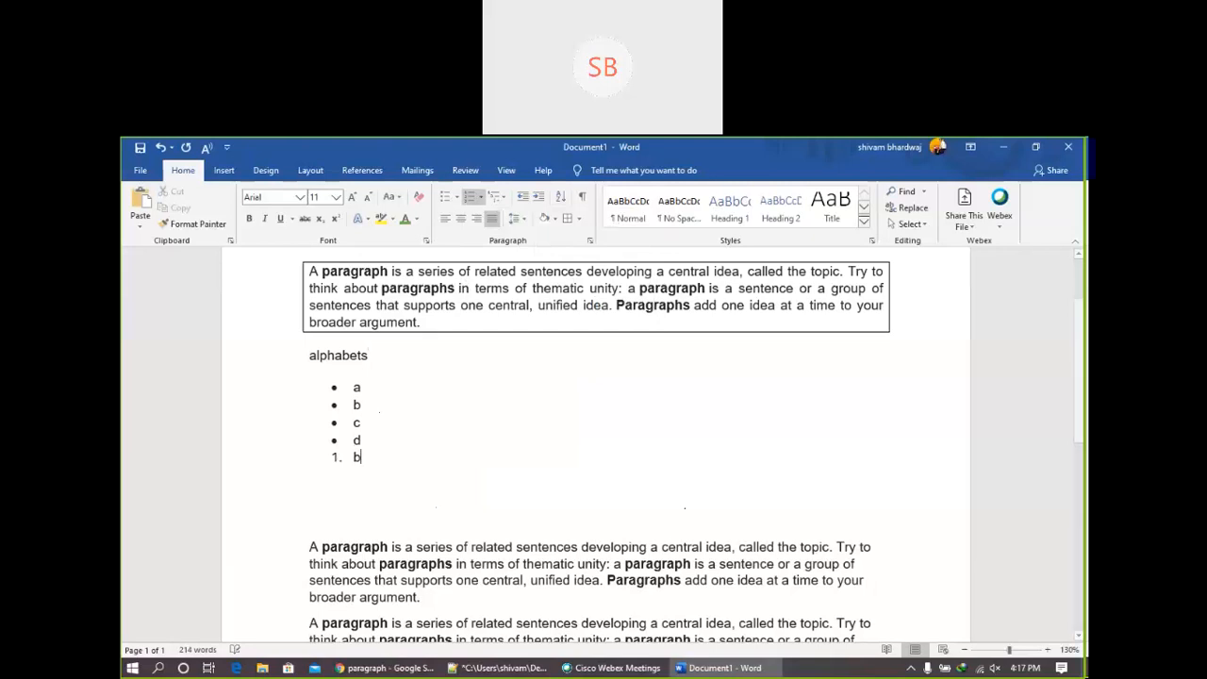
key(Return)
text(d)
key(Return)
text(f)
key(Return)
text(w )
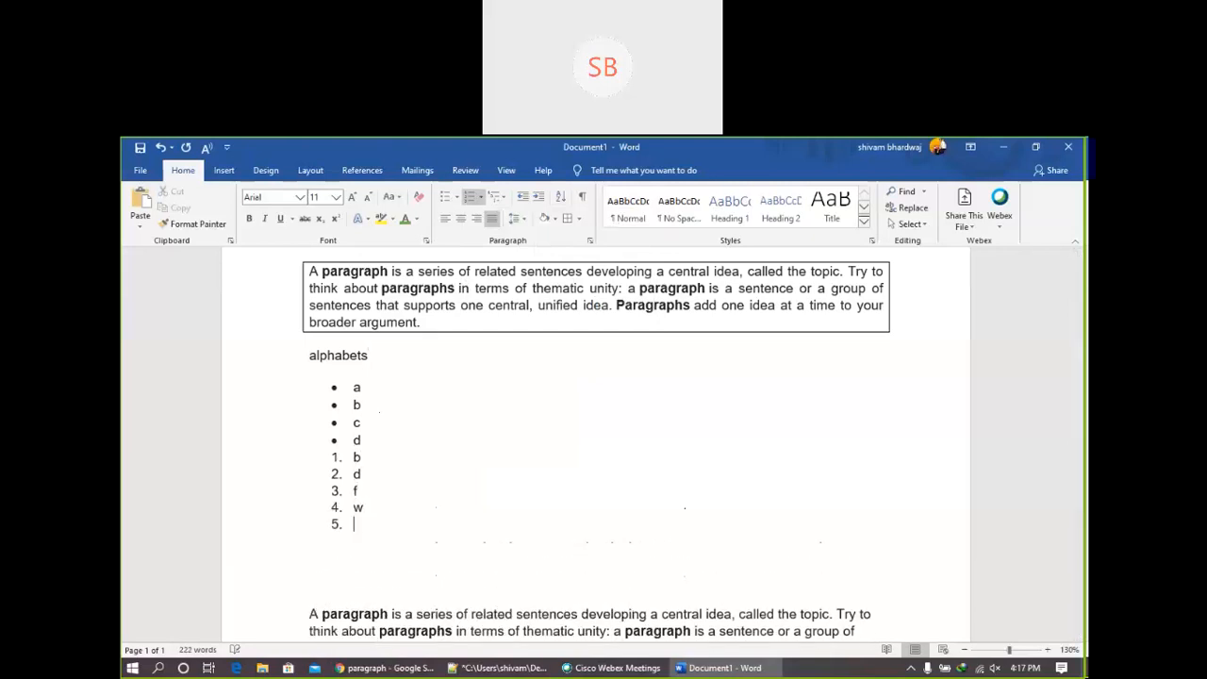
text(s)
key(Return)
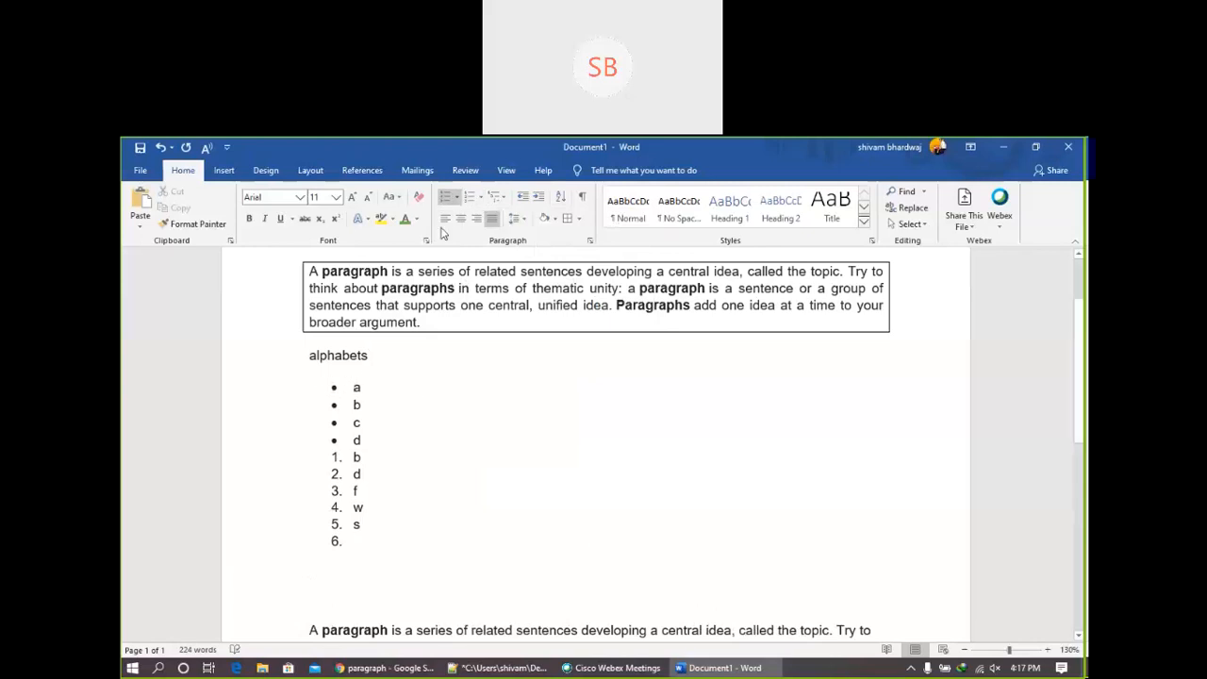
Change the bullets of the items a to d to the four-diamond symbol.
click(459, 199)
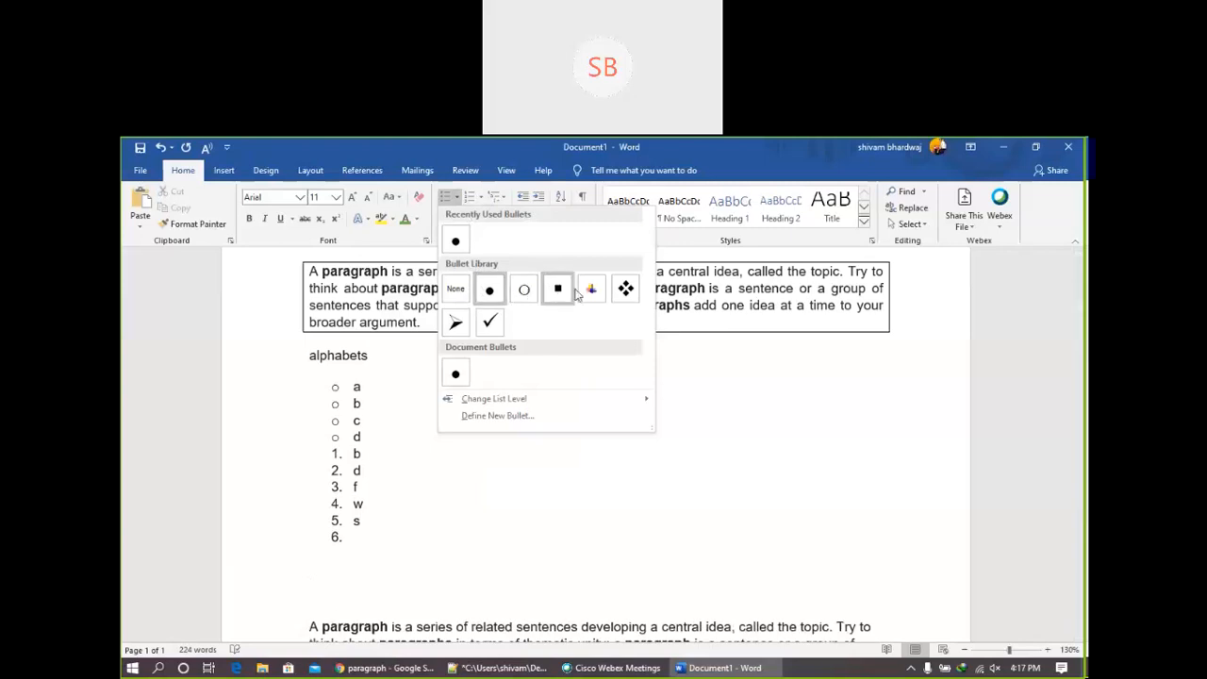
click(628, 293)
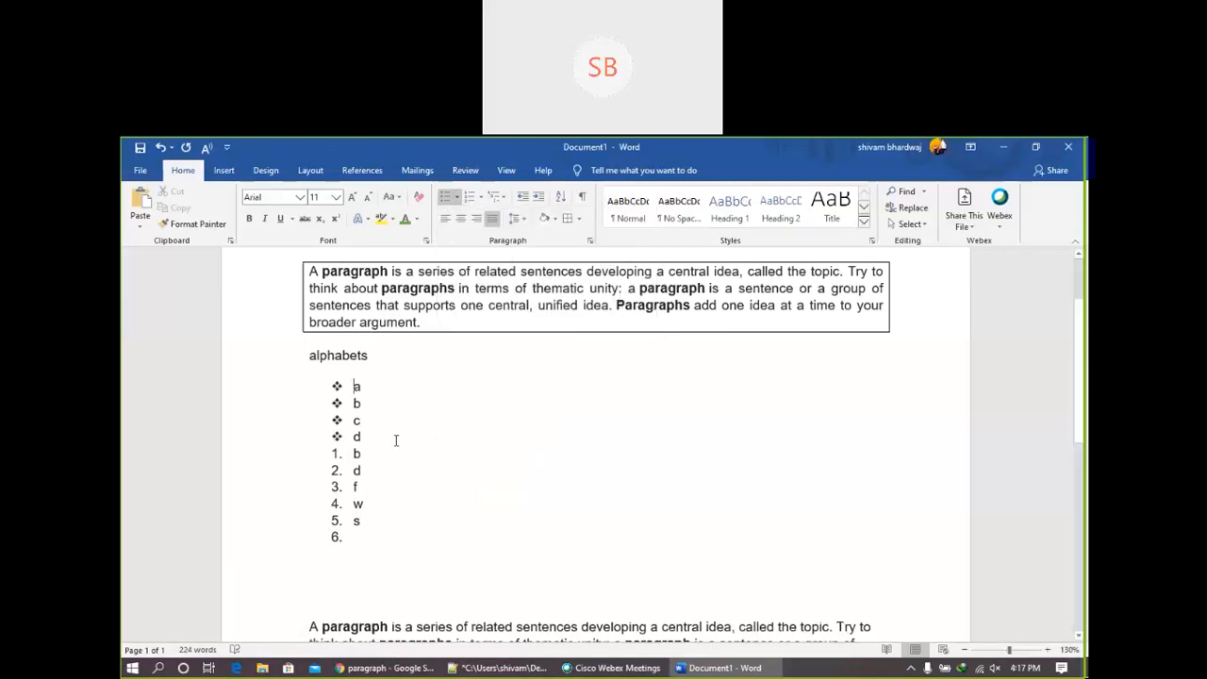
click(350, 455)
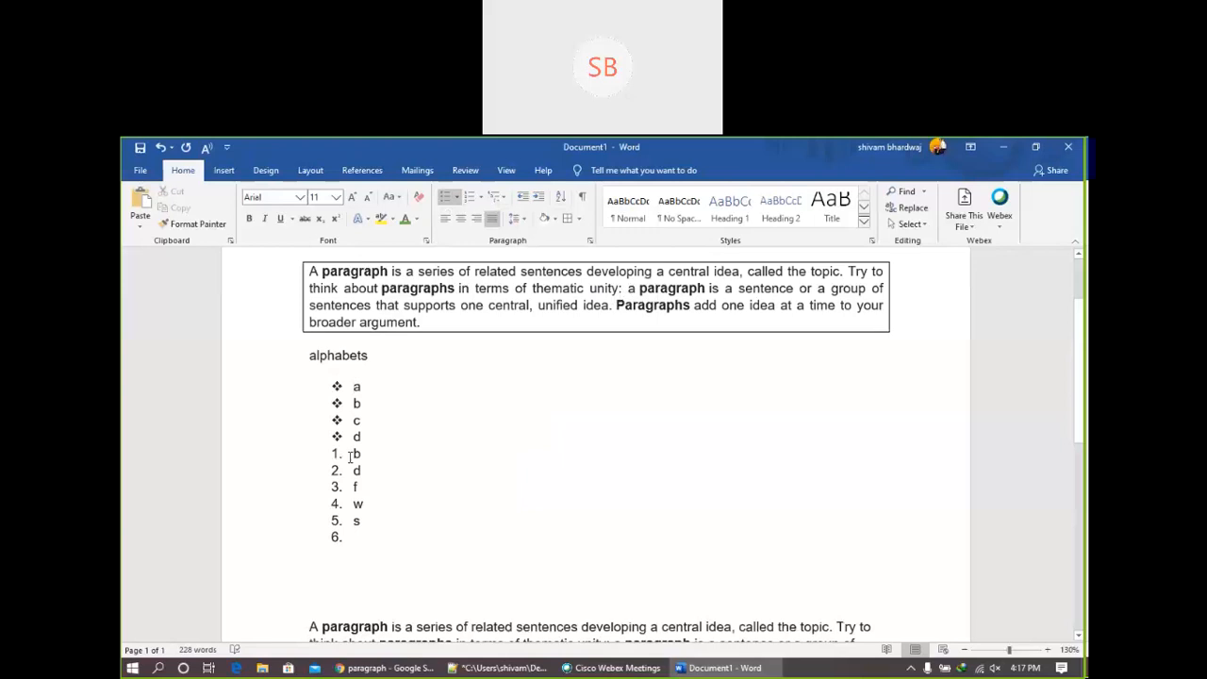